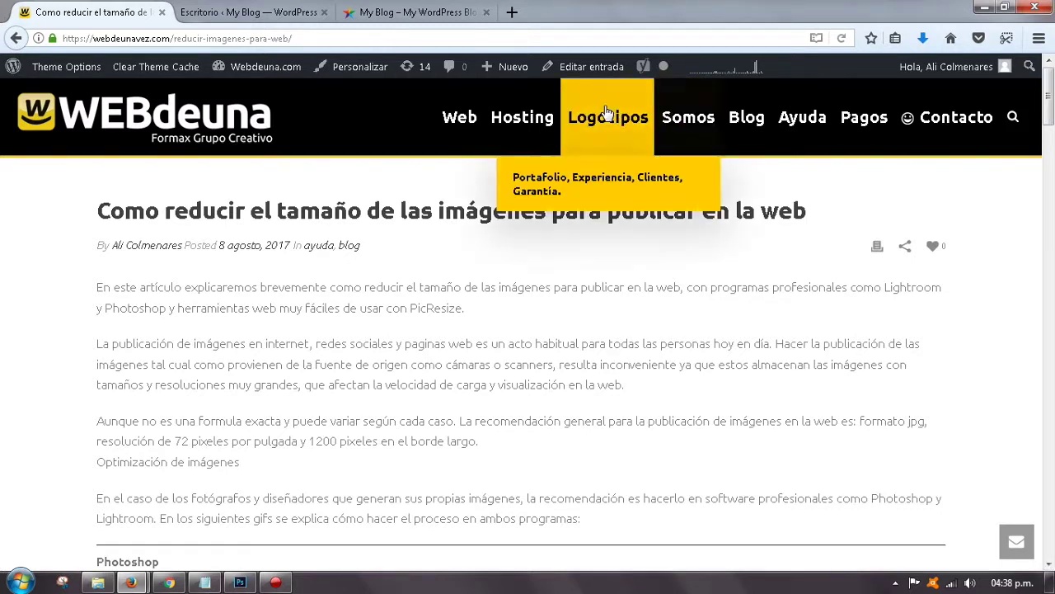
# Open the Logotipos page of the WEBdeuna site and examine its banner and the logo design service descriptions.
pyautogui.click(614, 130)
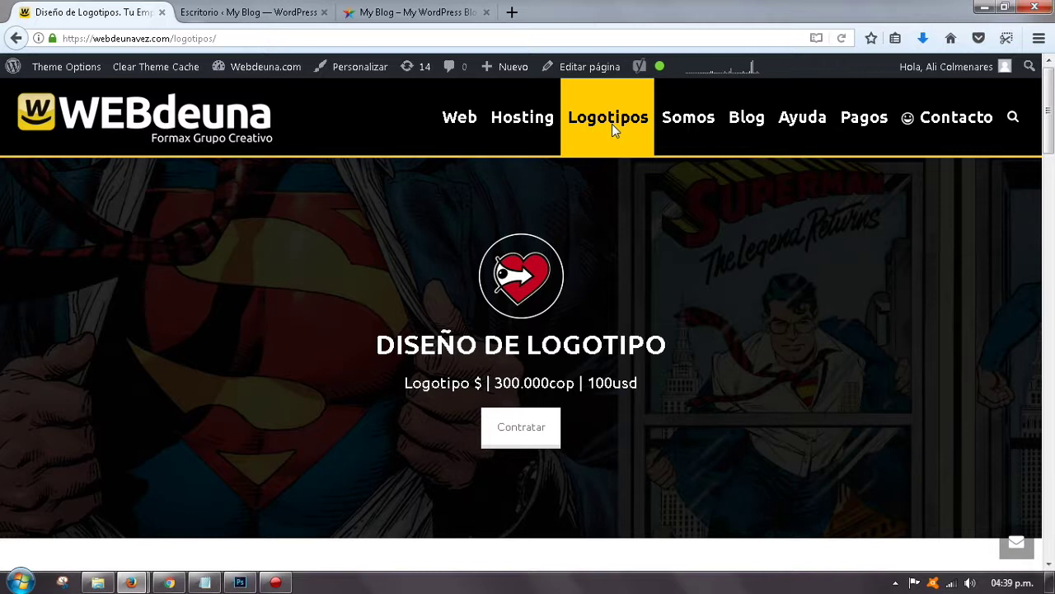
pyautogui.moveTo(617, 128)
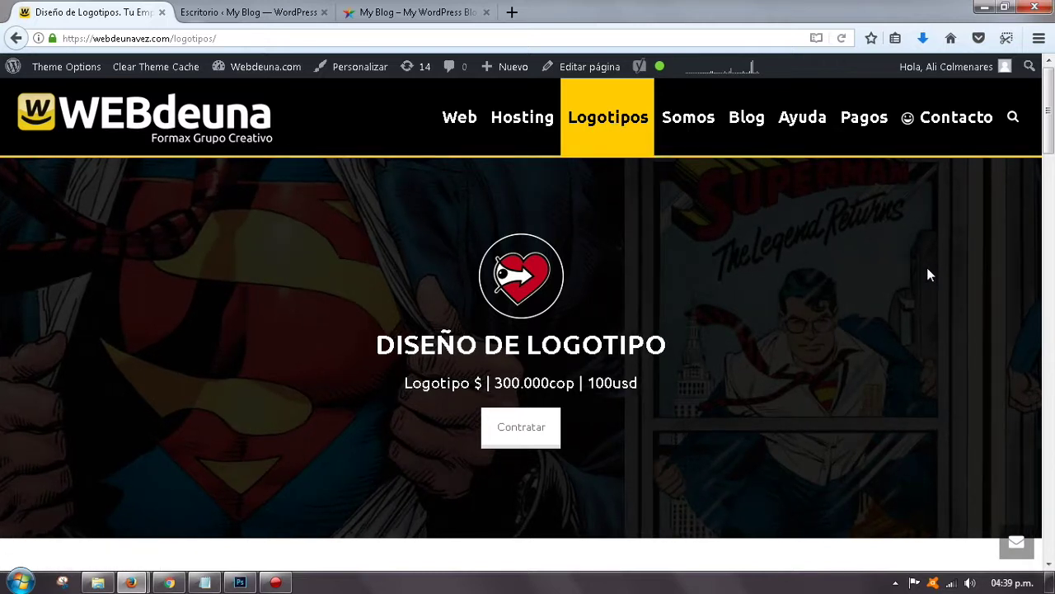
pyautogui.scroll(-3, 927, 276)
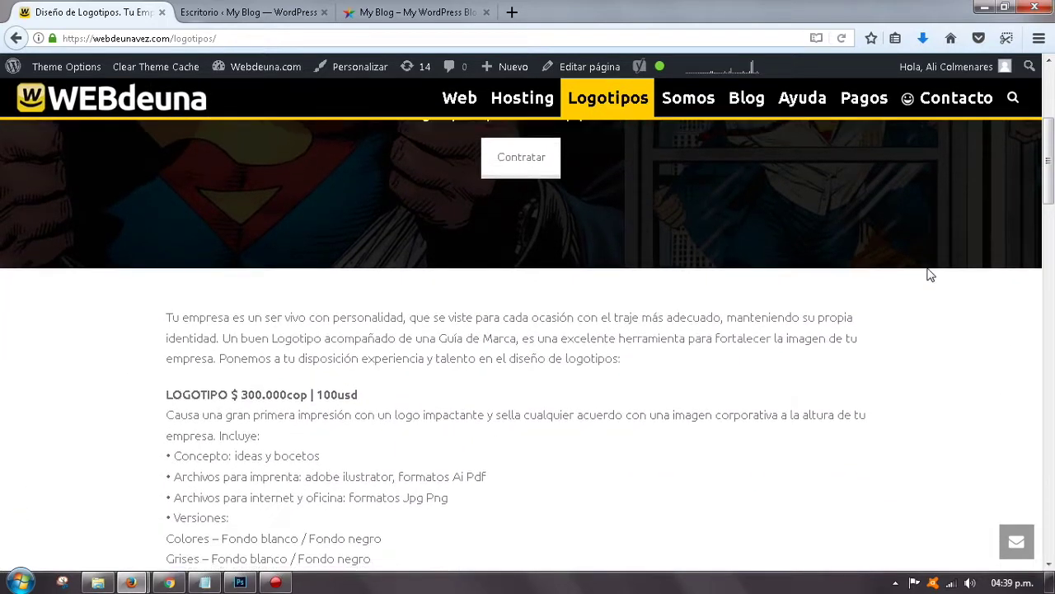
pyautogui.scroll(-3, 928, 274)
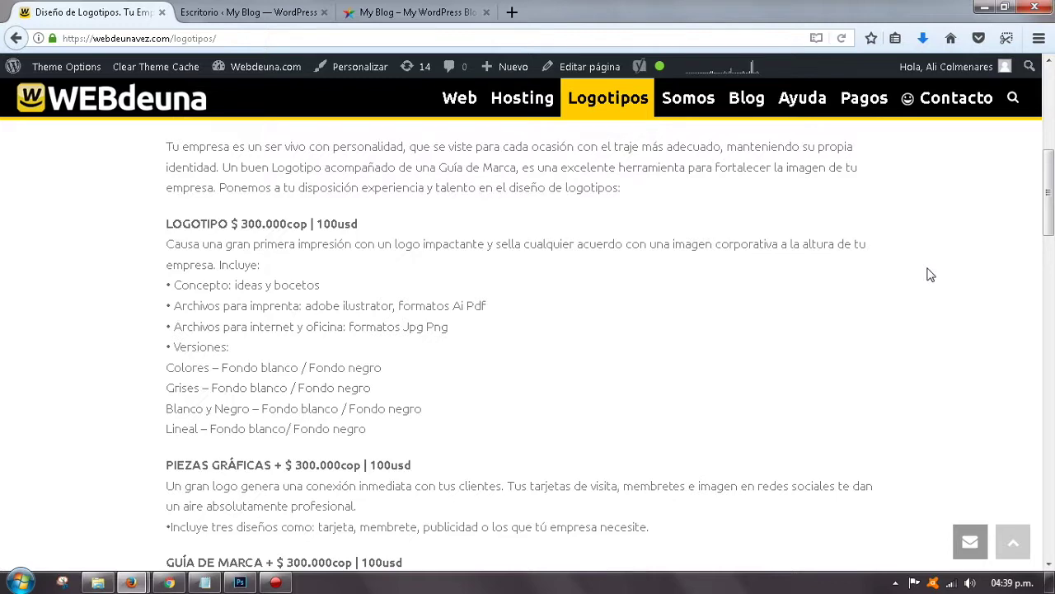
pyautogui.scroll(3, 930, 274)
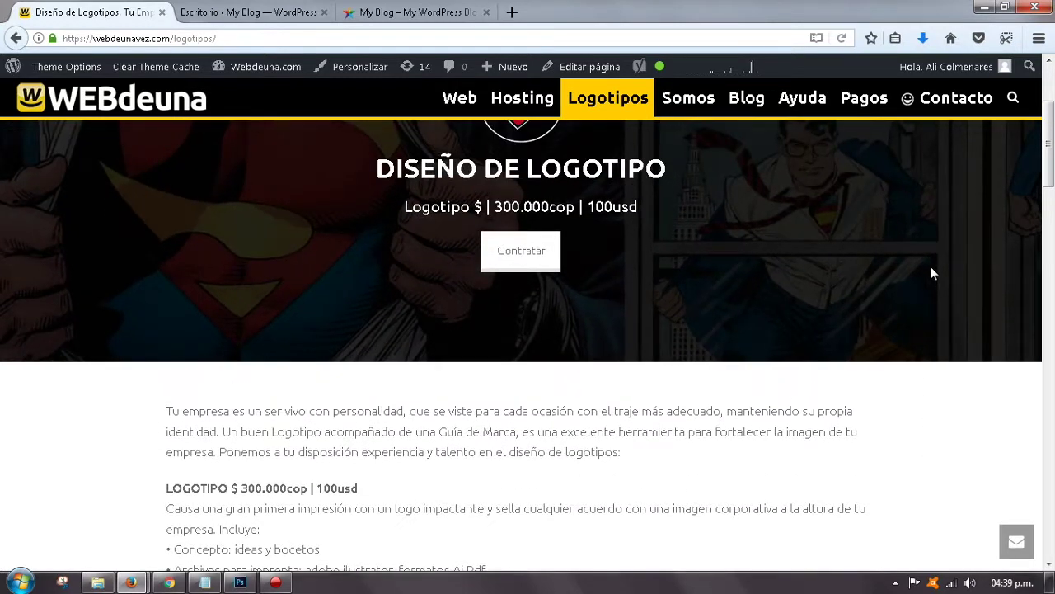
pyautogui.scroll(-4, 930, 275)
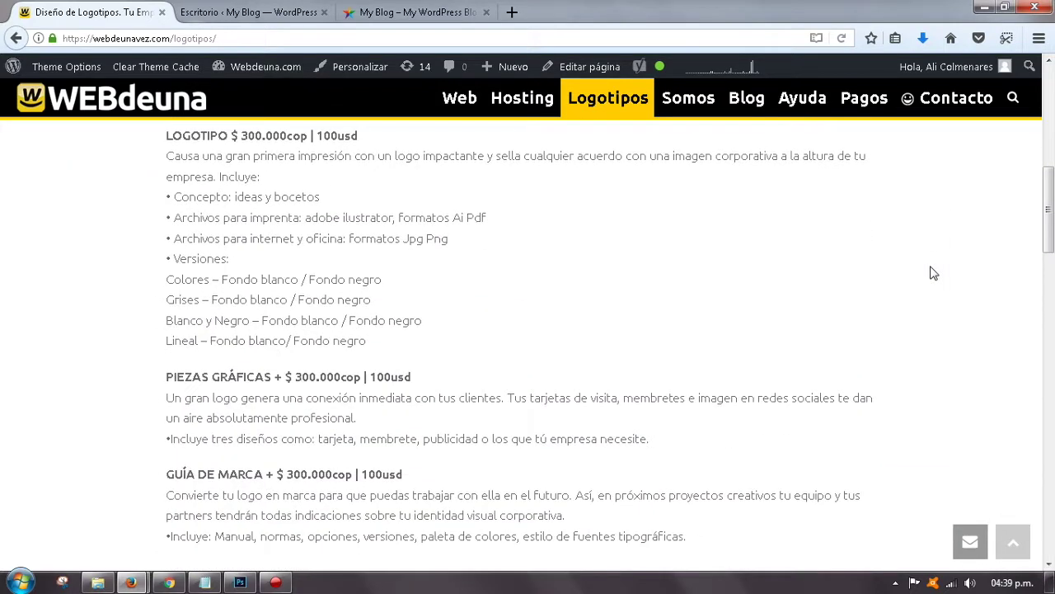
pyautogui.scroll(-1, 930, 275)
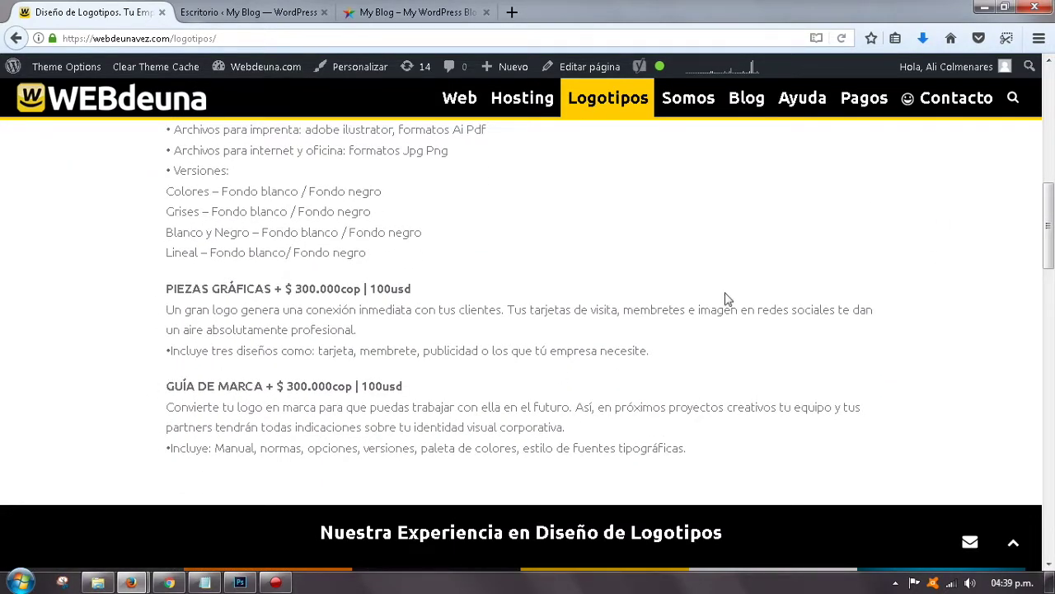
pyautogui.scroll(2, 829, 299)
pyautogui.scroll(6, 829, 299)
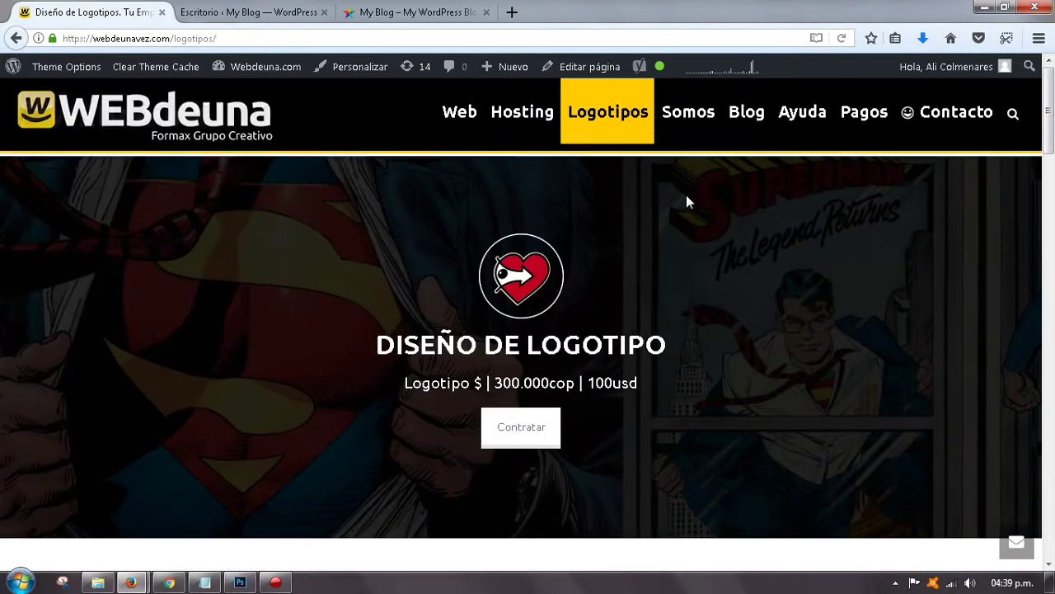
pyautogui.moveTo(572, 120)
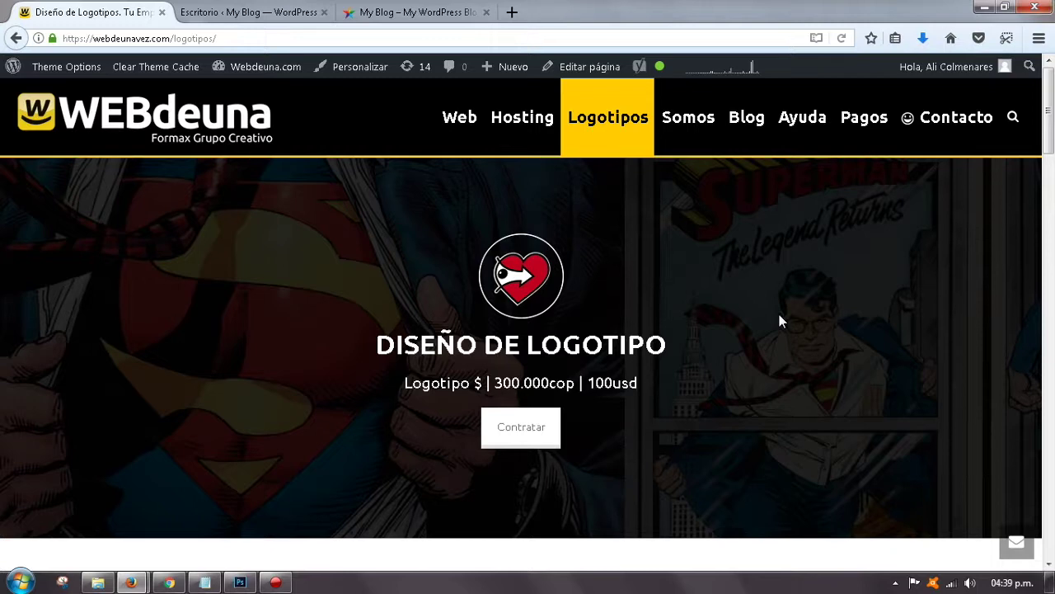
# Switch to Photoshop and compare the logo in logo-completo.png with and without the black Capa 1 layer, leaving the layer shown.
pyautogui.click(241, 583)
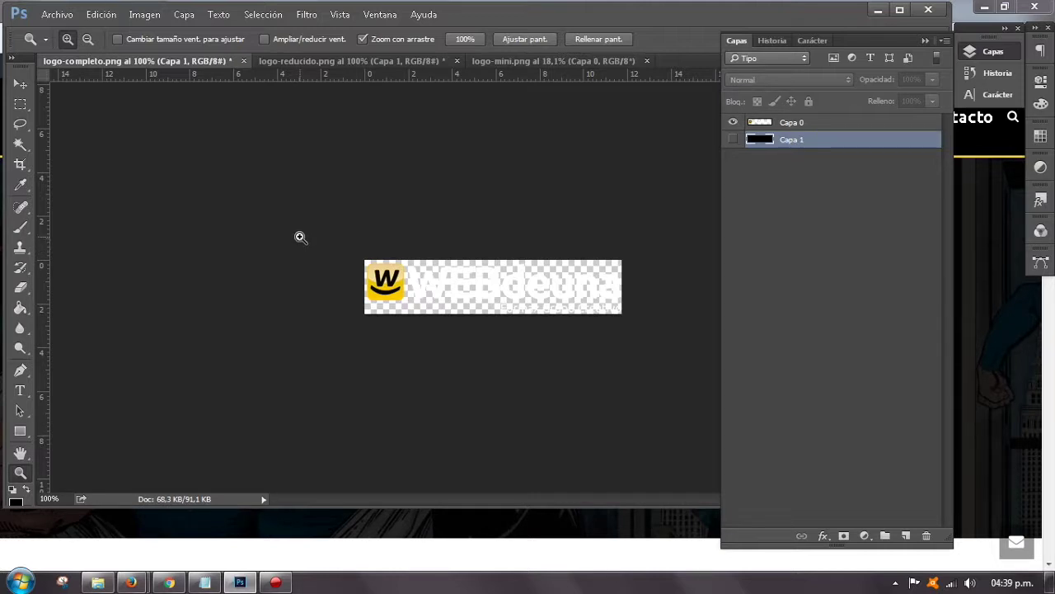
pyautogui.click(732, 140)
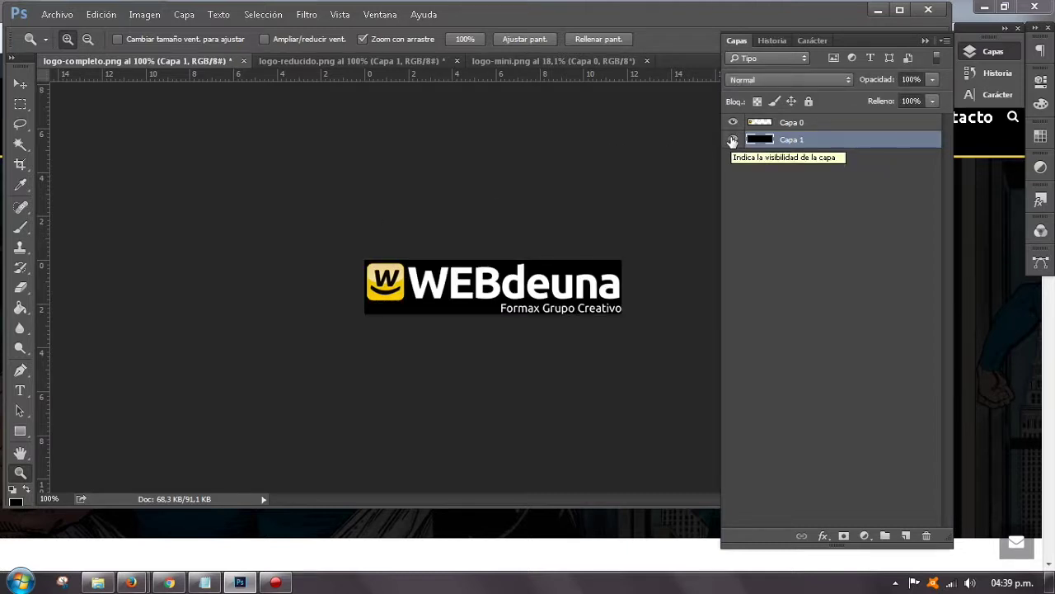
pyautogui.click(732, 140)
pyautogui.click(732, 140)
pyautogui.click(732, 140)
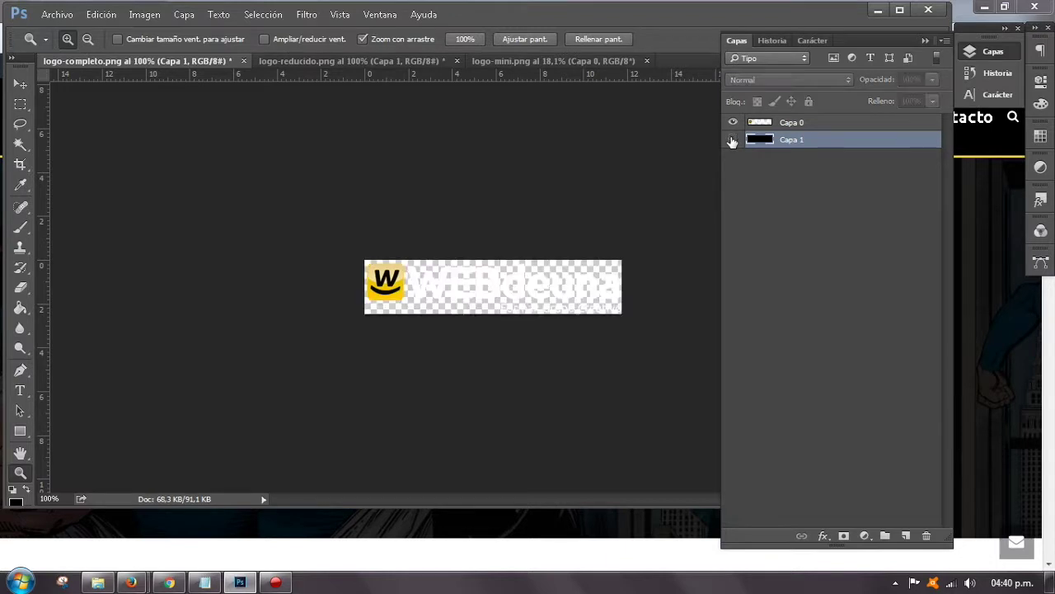
pyautogui.click(732, 140)
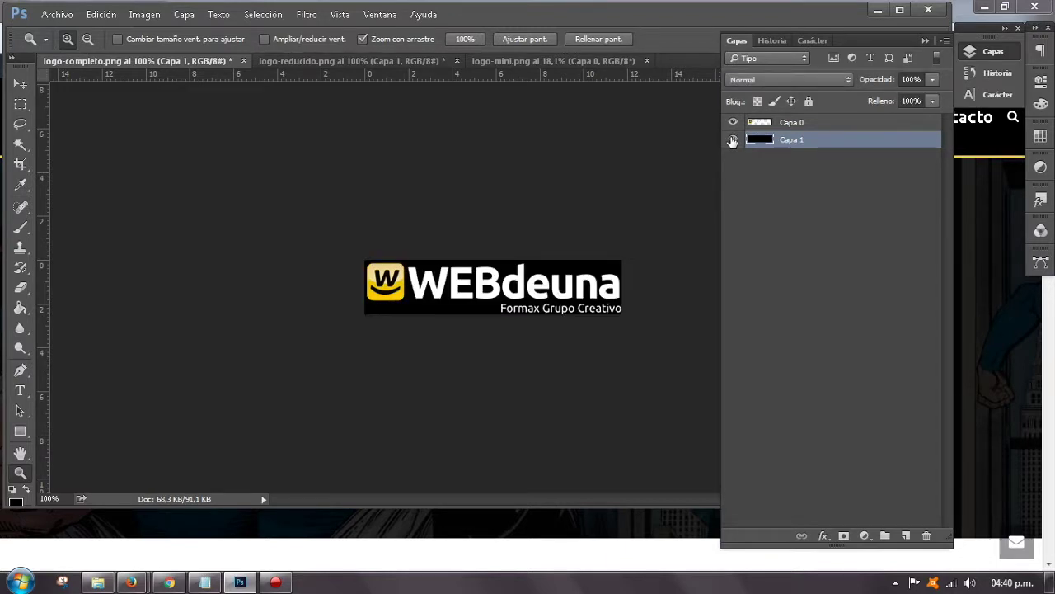
pyautogui.click(732, 140)
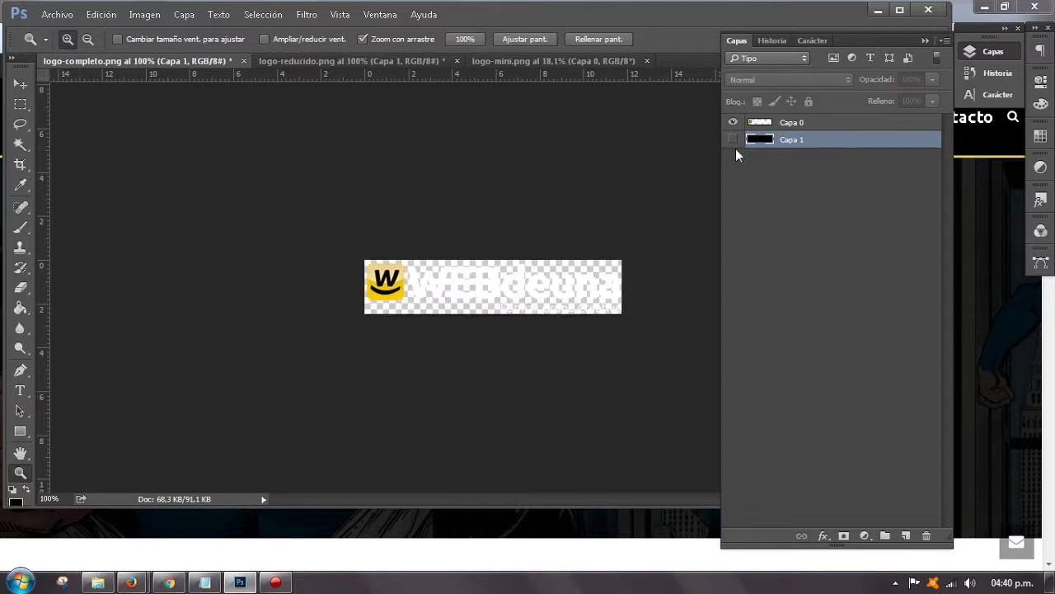
pyautogui.click(732, 140)
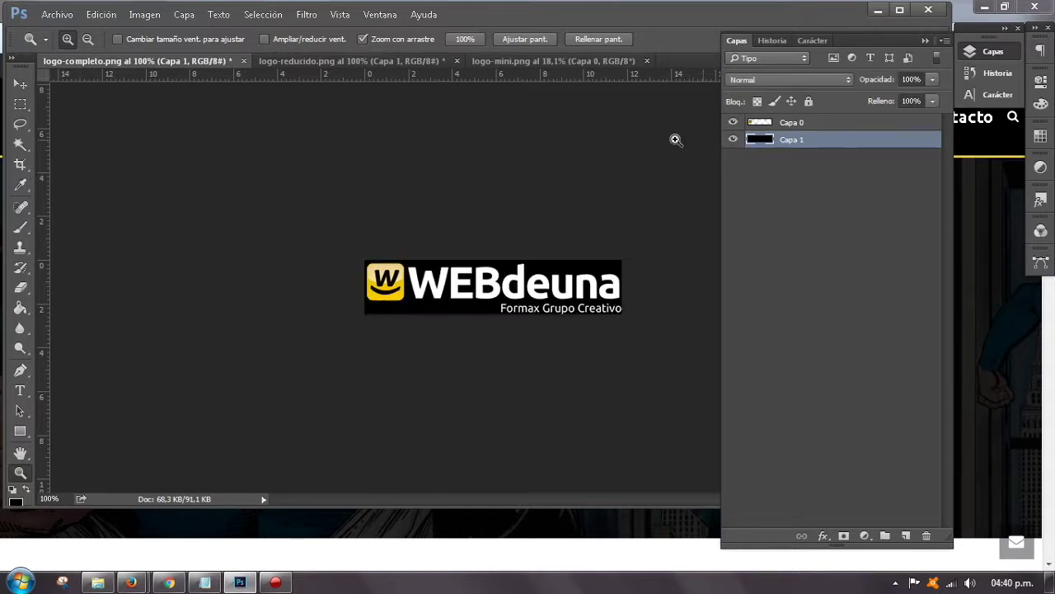
# Check the logo-reducido.png and logo-mini.png versions by toggling their layer visibility.
pyautogui.click(331, 60)
pyautogui.click(732, 140)
pyautogui.click(733, 140)
pyautogui.click(525, 63)
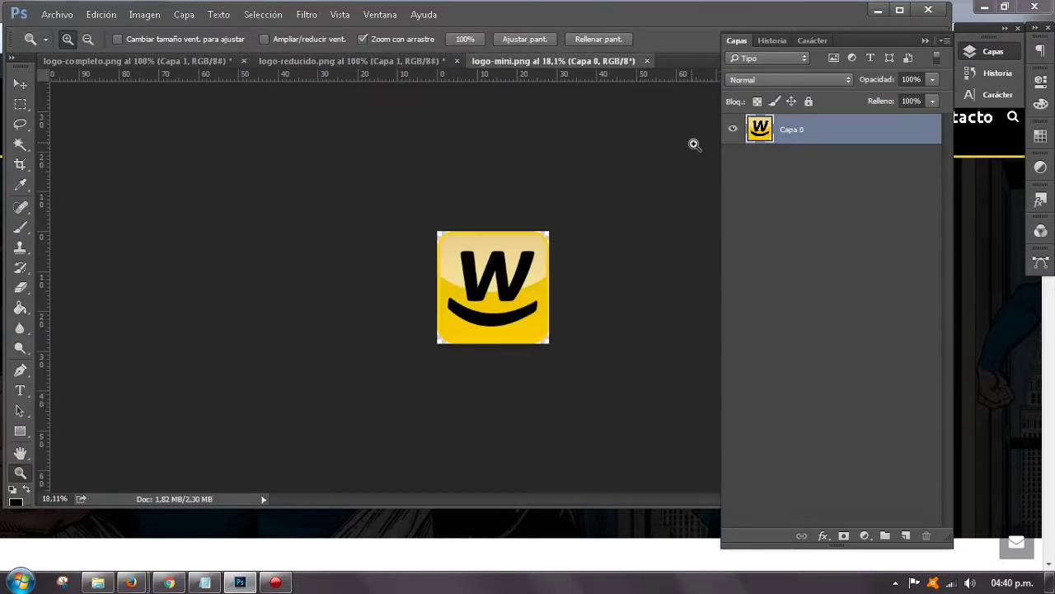
pyautogui.click(733, 129)
pyautogui.click(733, 128)
# Check the pixel width and height of logo-completo.png in the image size settings without changing them.
pyautogui.click(169, 60)
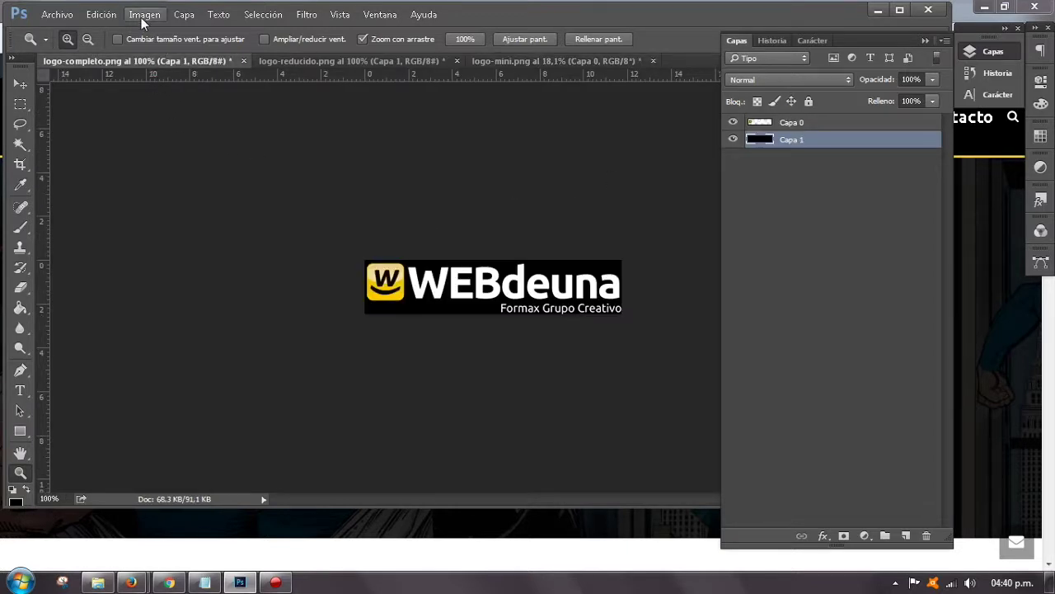
pyautogui.click(144, 14)
pyautogui.click(201, 135)
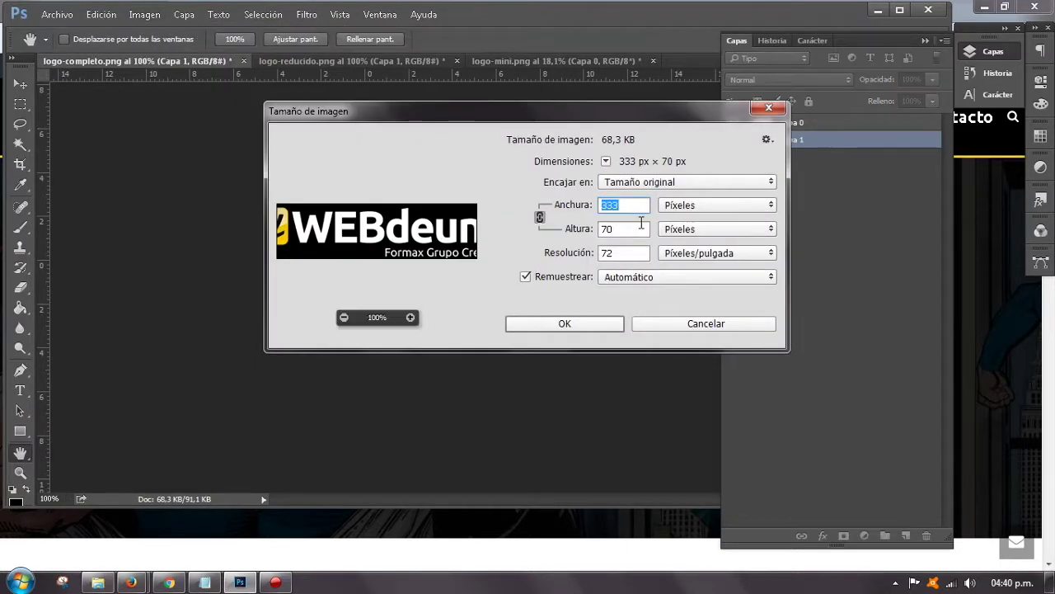
pyautogui.click(622, 229)
pyautogui.click(635, 205)
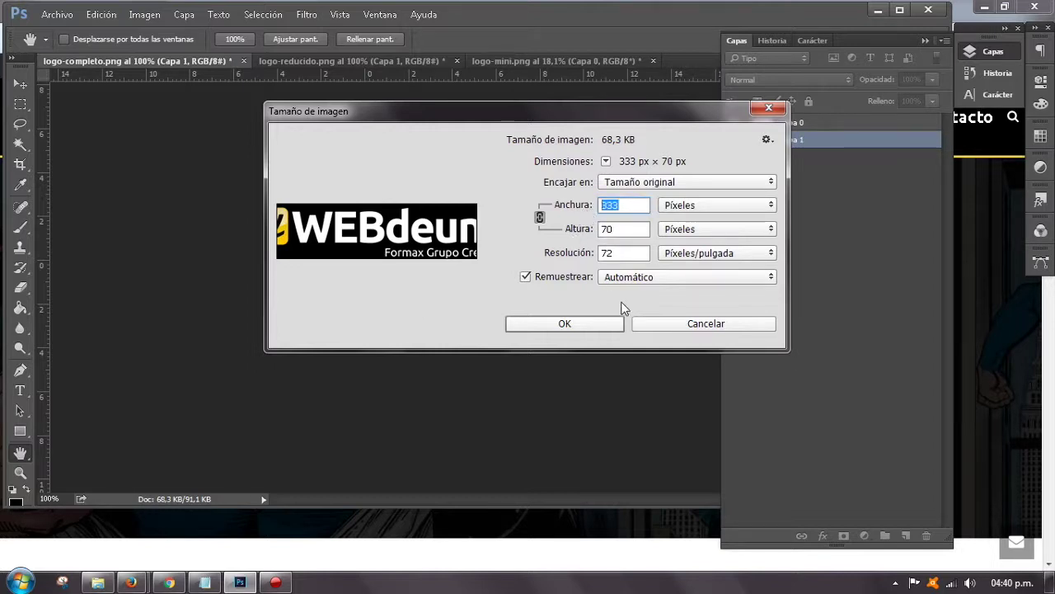
pyautogui.click(684, 326)
pyautogui.press('z')
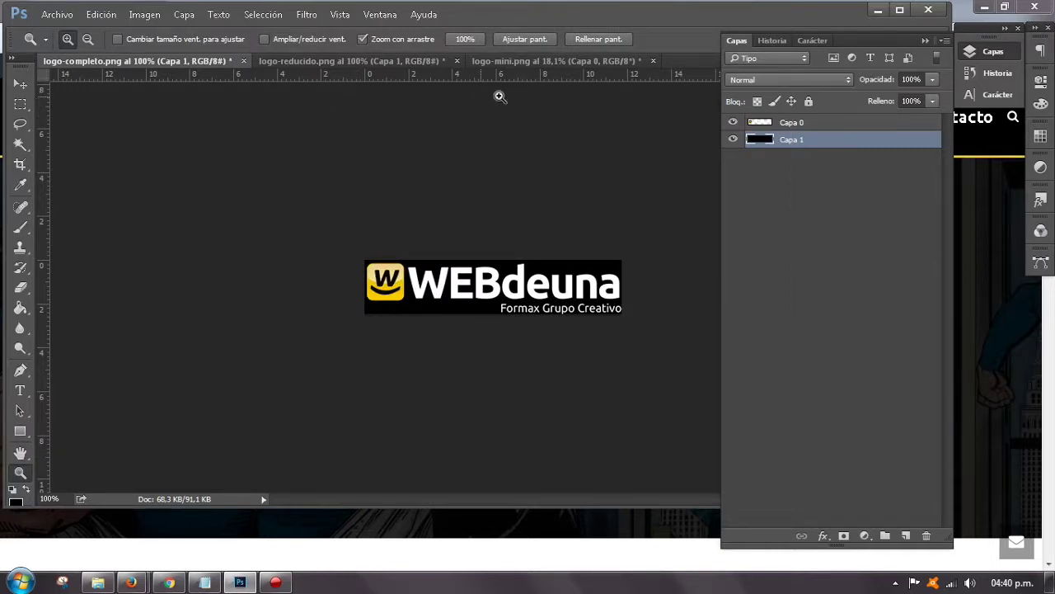
# Switch back to the browser and examine the test blog's home page, its address and its WordPress dashboard.
pyautogui.click(877, 9)
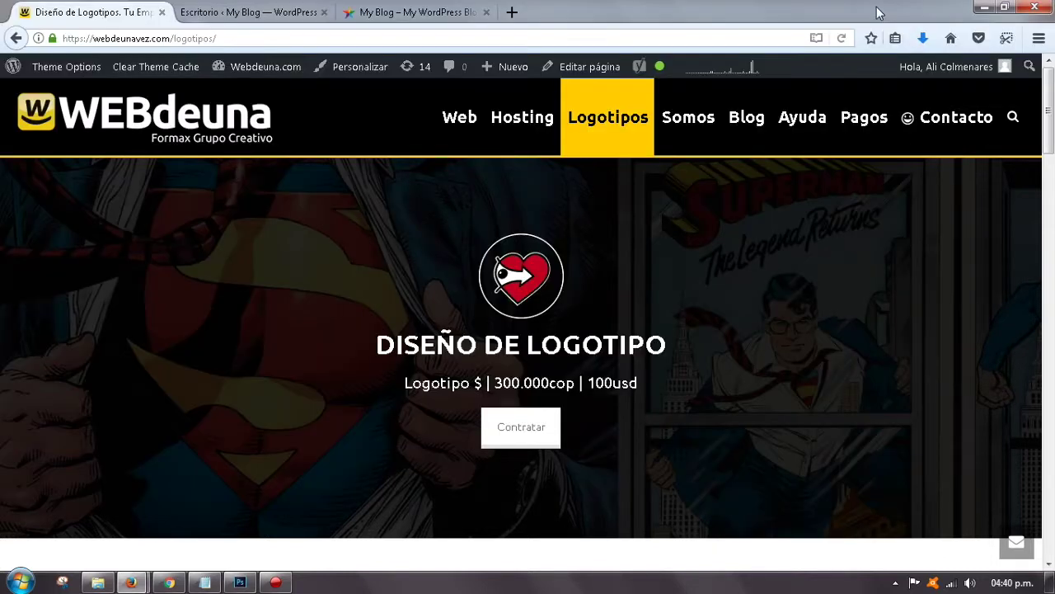
pyautogui.click(452, 12)
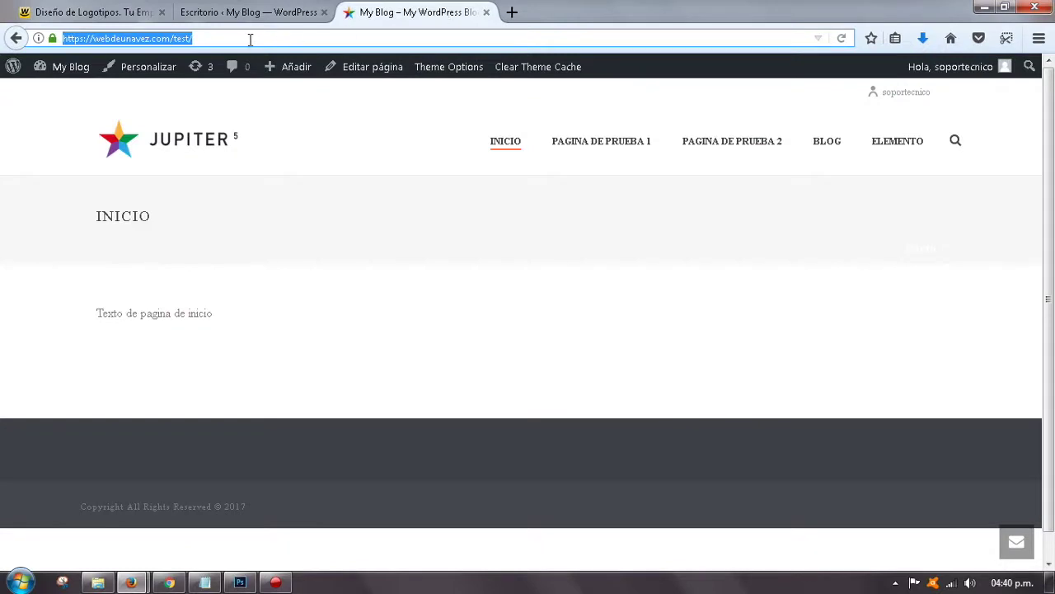
pyautogui.click(248, 42)
pyautogui.tripleClick(253, 43)
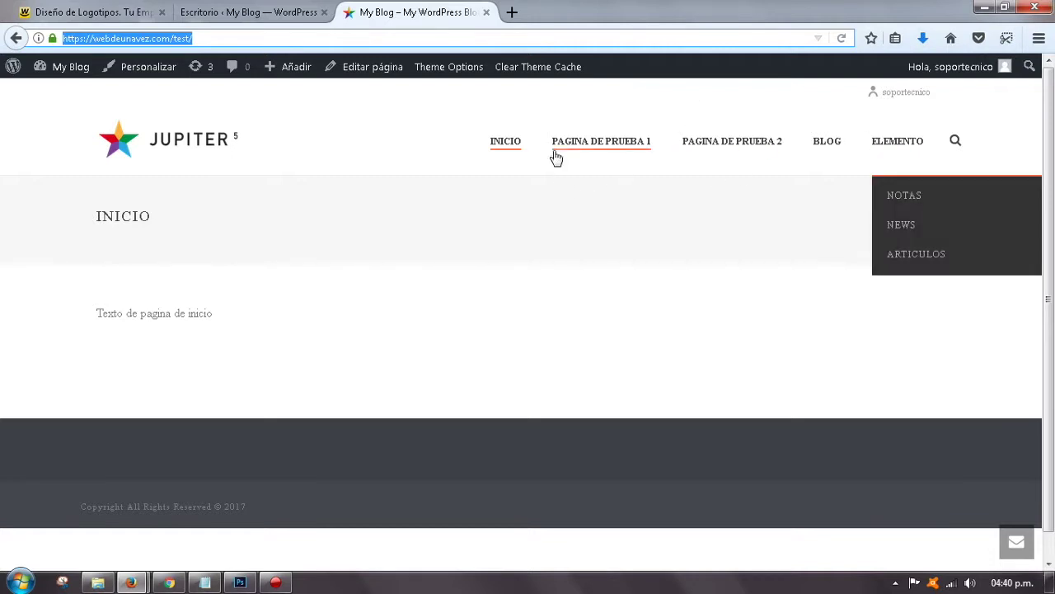
pyautogui.click(258, 13)
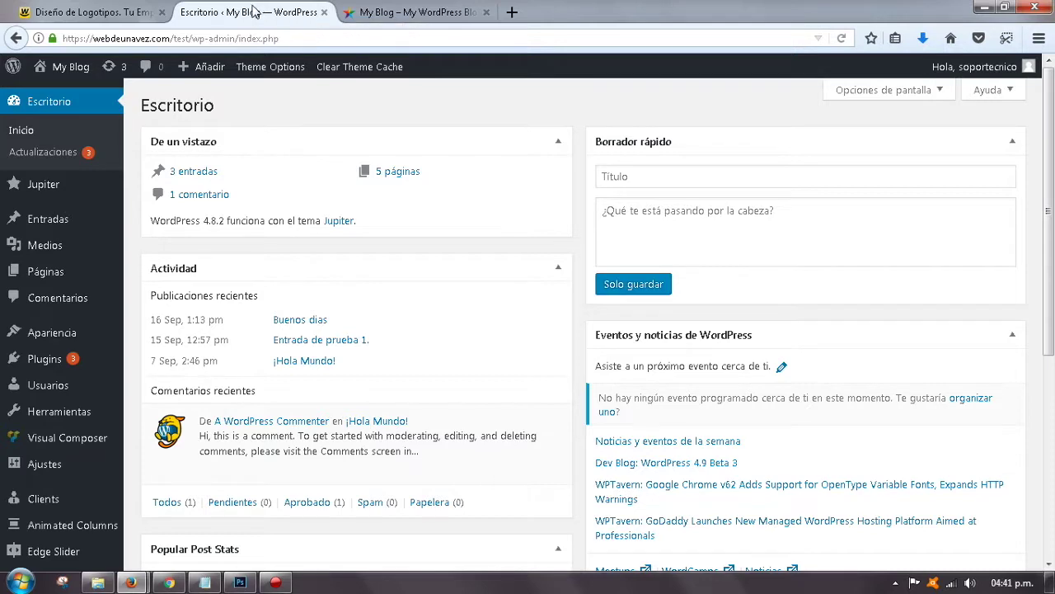
pyautogui.click(388, 10)
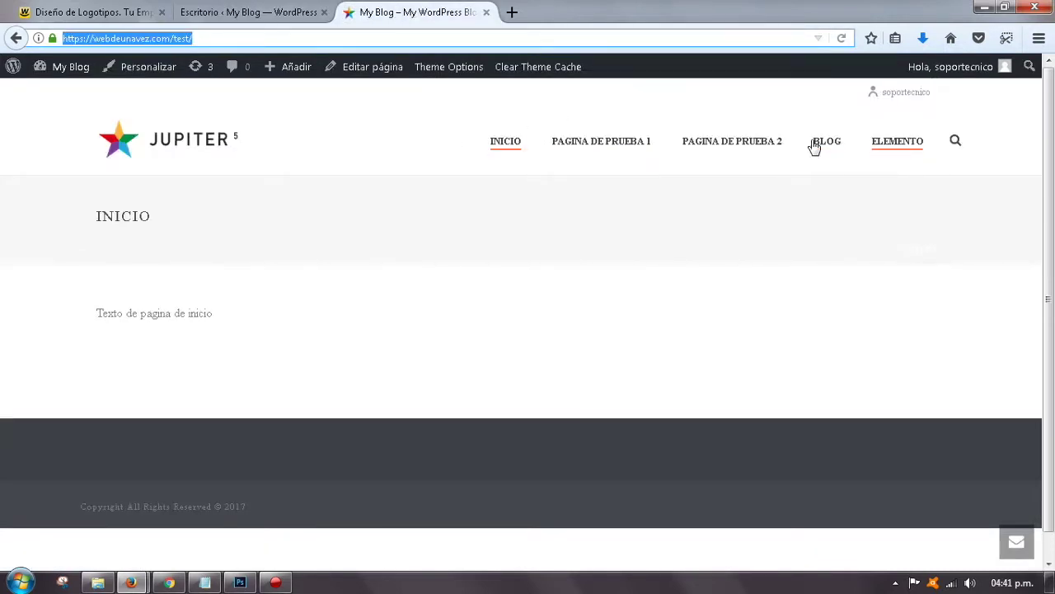
# Open the Jupiter theme's Theme Options from the test blog's WordPress dashboard.
pyautogui.click(269, 14)
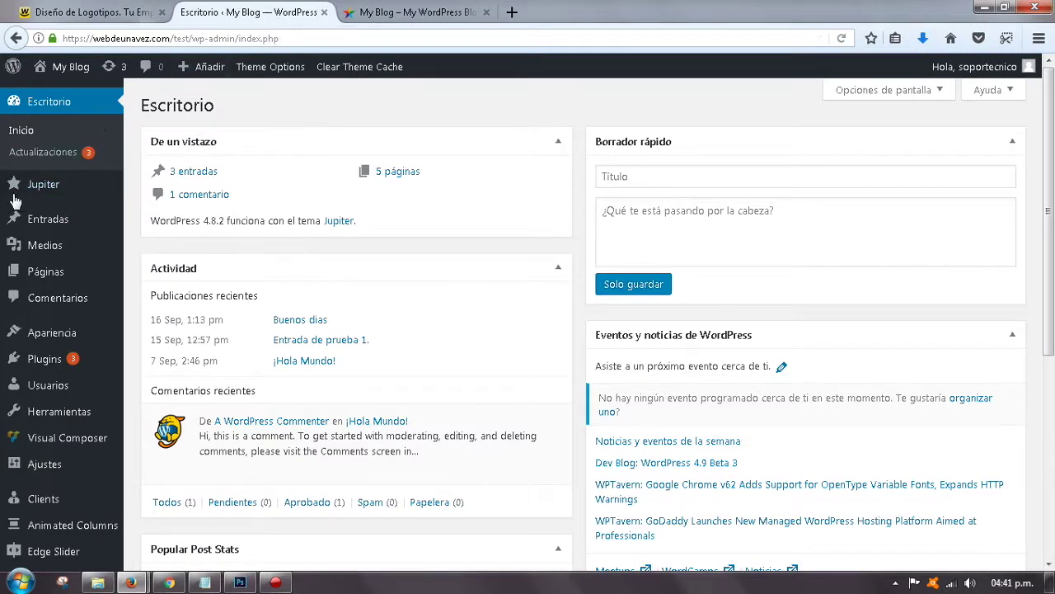
pyautogui.moveTo(23, 191)
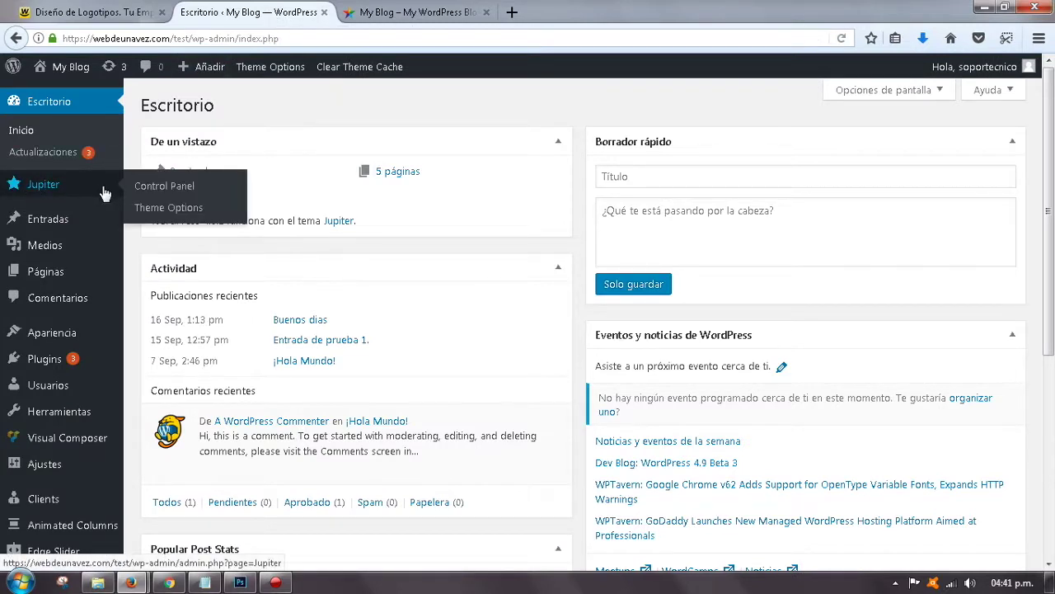
pyautogui.click(148, 212)
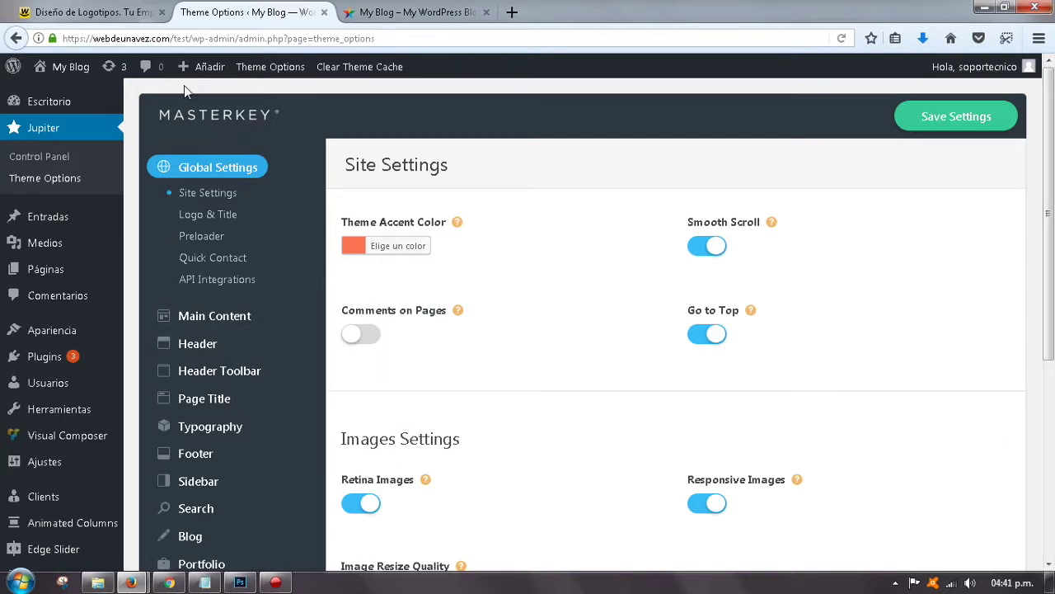
# Examine the live WEBdeuna home page from header to footer and its Web Hosting page, and return to the test blog's Theme Options.
pyautogui.click(132, 14)
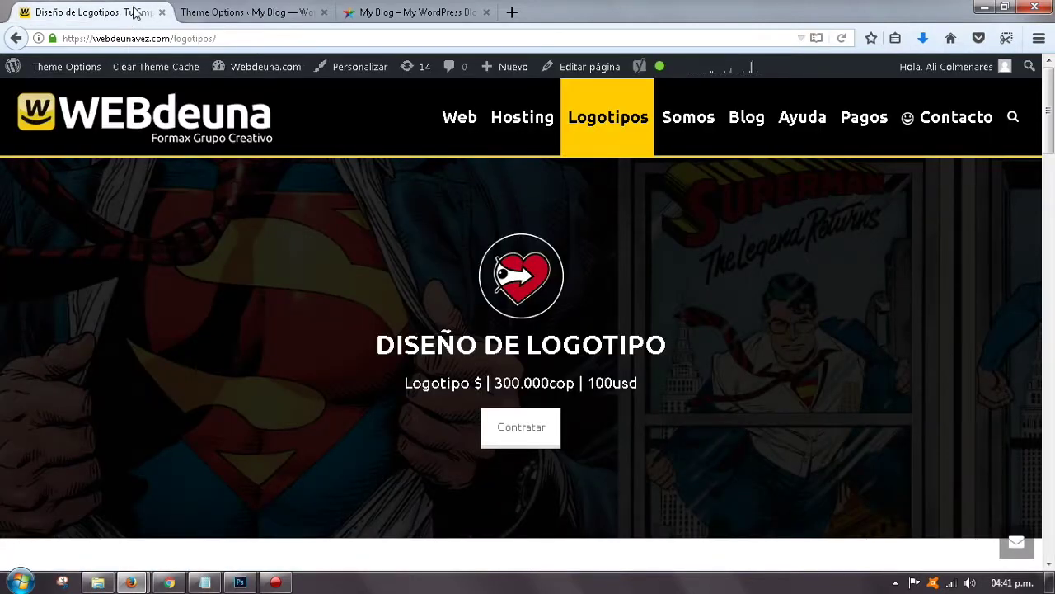
pyautogui.click(144, 112)
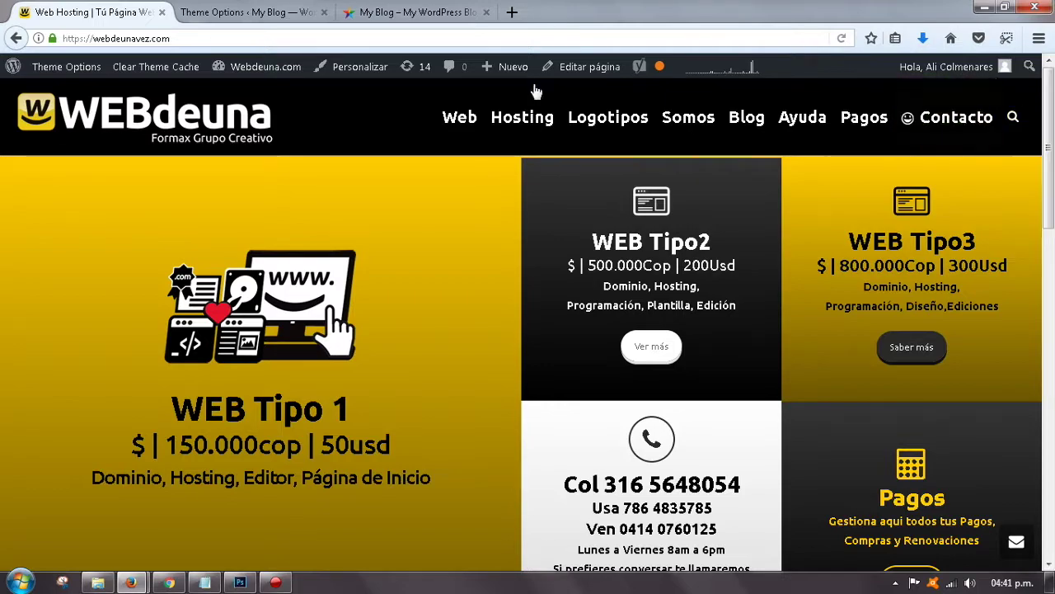
pyautogui.scroll(-2, 1051, 183)
pyautogui.moveTo(1051, 183); pyautogui.dragTo(1049, 478)
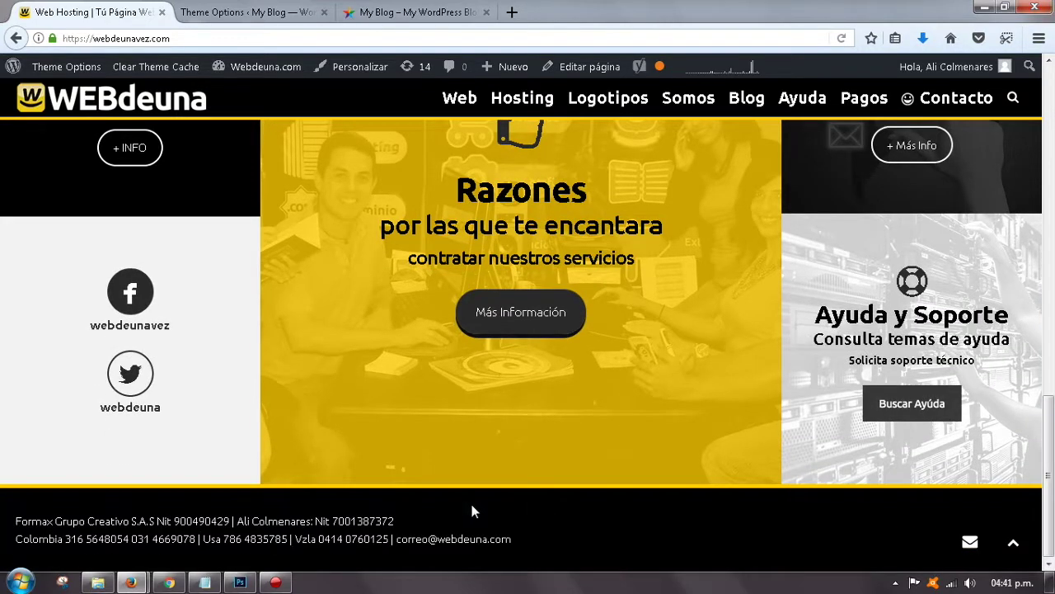
pyautogui.moveTo(1051, 530); pyautogui.dragTo(1052, 149)
pyautogui.moveTo(556, 124)
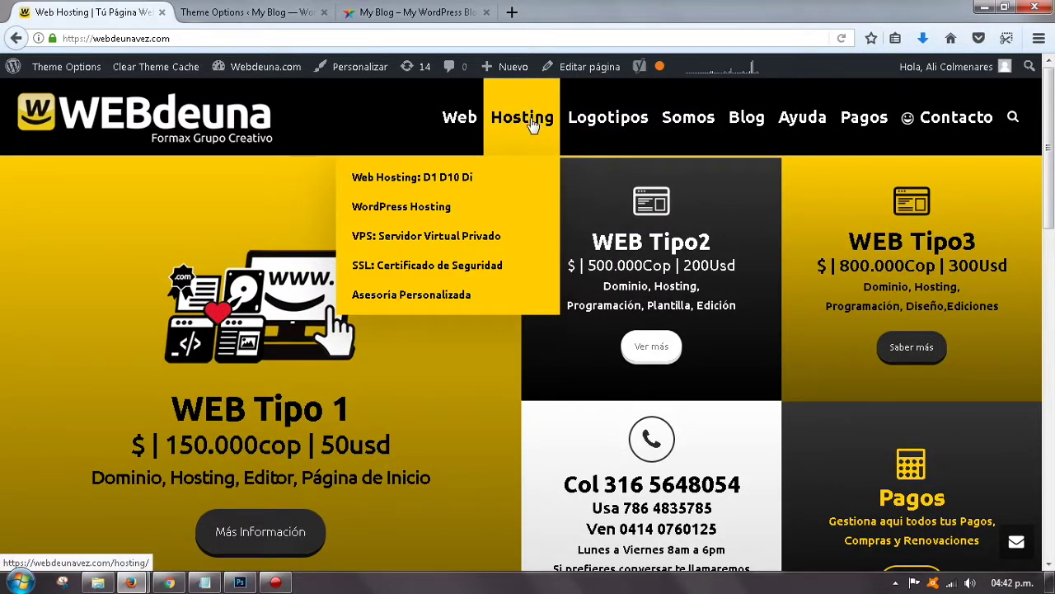
pyautogui.click(452, 181)
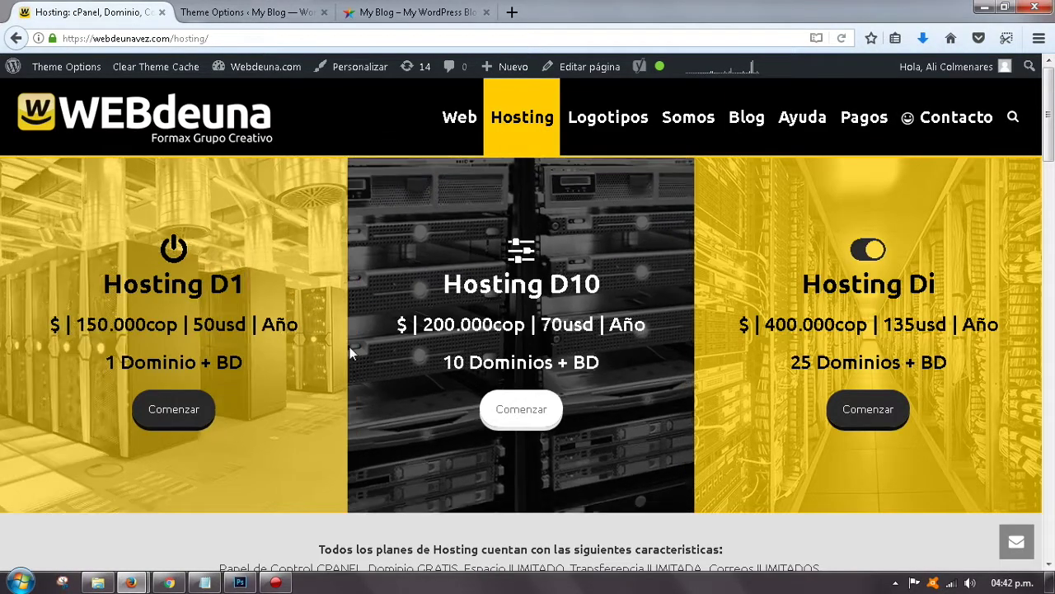
pyautogui.click(239, 12)
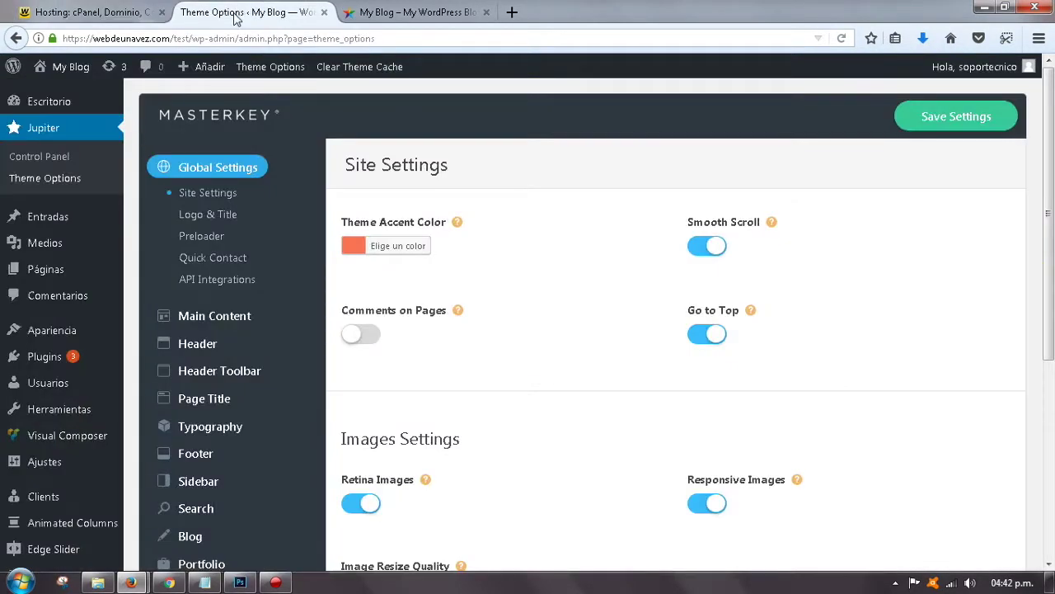
pyautogui.moveTo(43, 273)
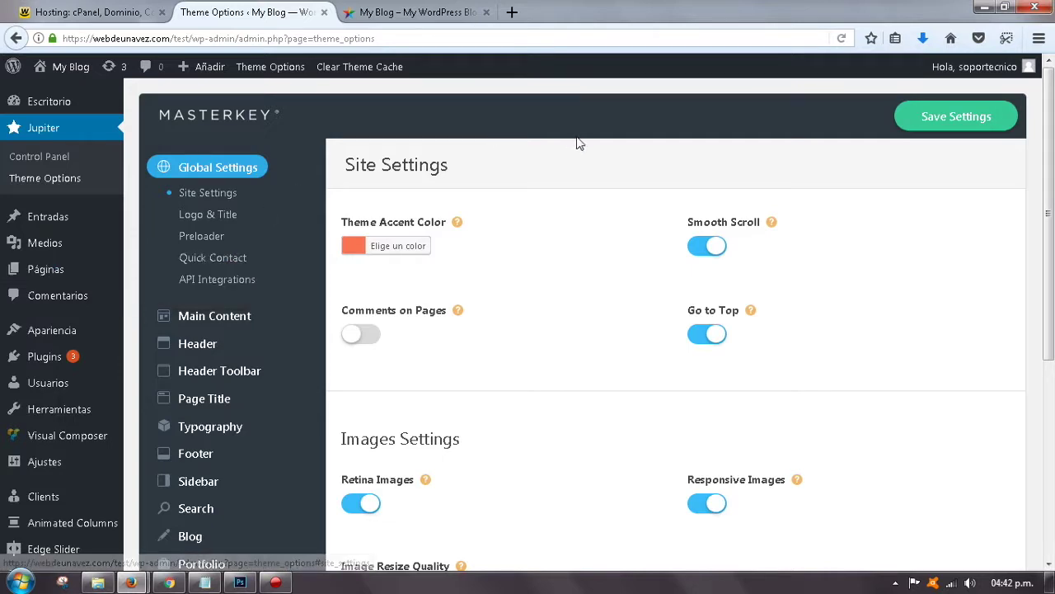
# Look at the live WEBdeuna Hosting page again, return to the test blog's Theme Options and review the Site Settings section.
pyautogui.click(97, 12)
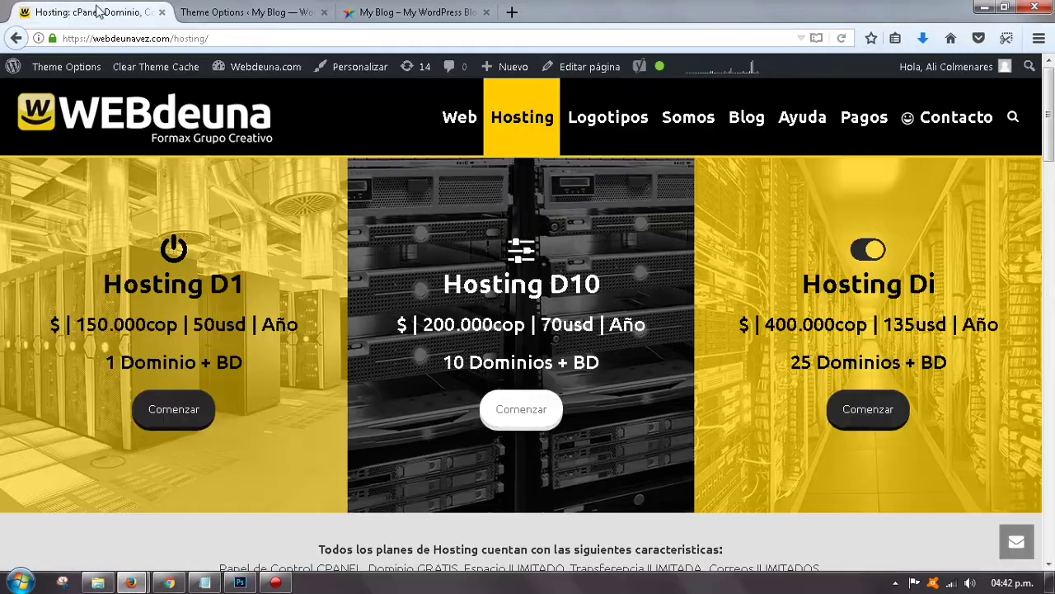
pyautogui.click(218, 11)
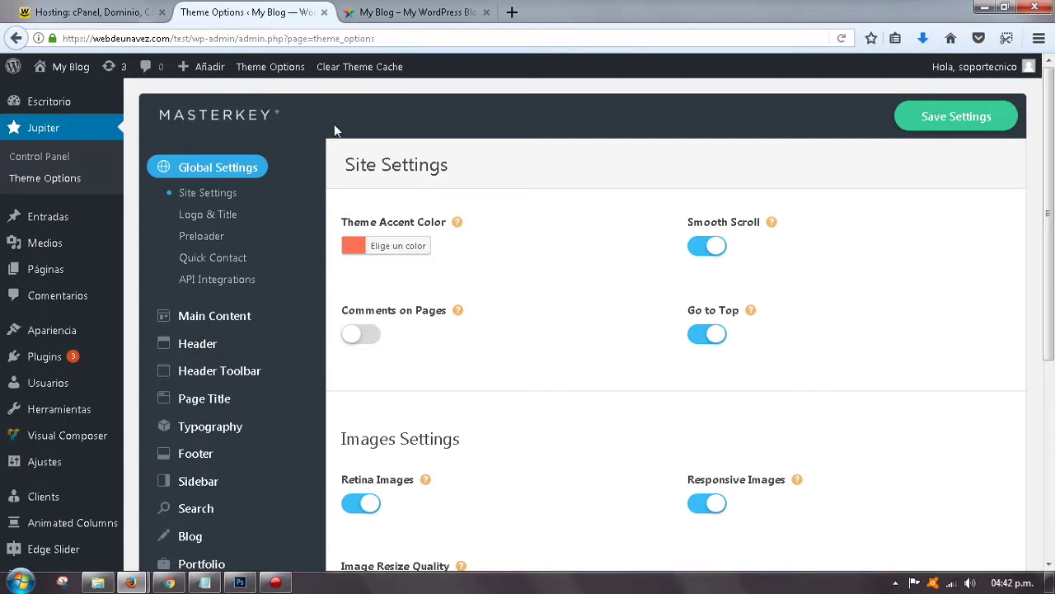
pyautogui.scroll(-4, 334, 124)
pyautogui.scroll(-3, 338, 137)
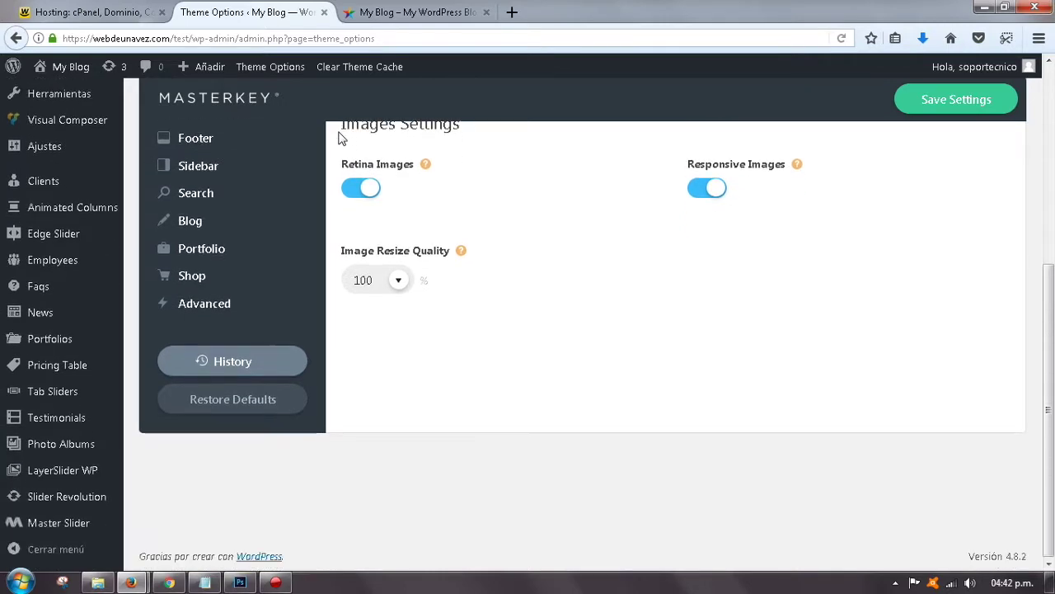
pyautogui.scroll(7, 338, 137)
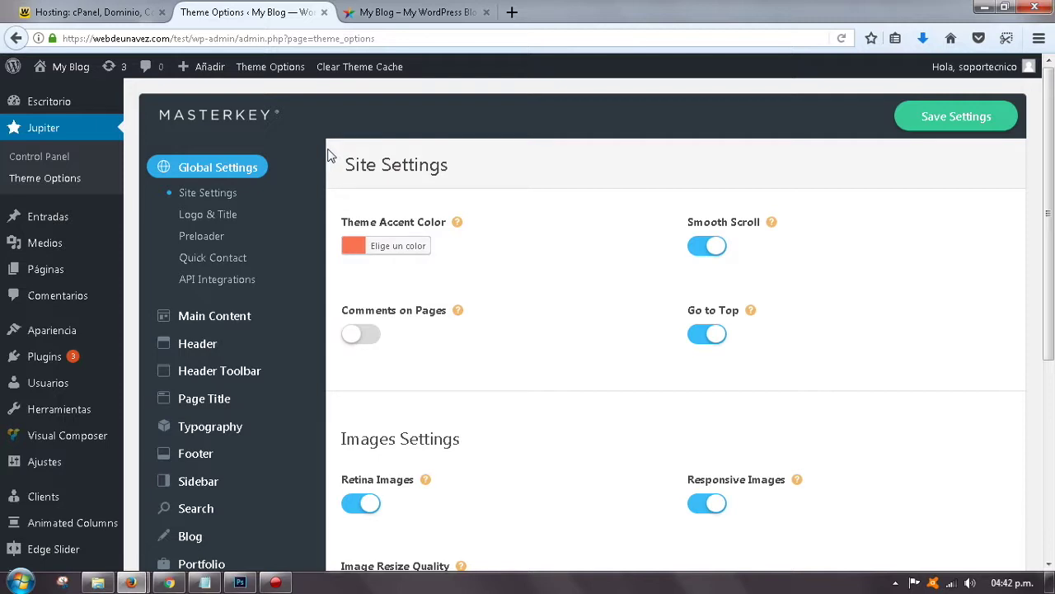
# Open the Logo & Title settings under Global Settings and locate the Default & Dark Logo field.
pyautogui.click(202, 221)
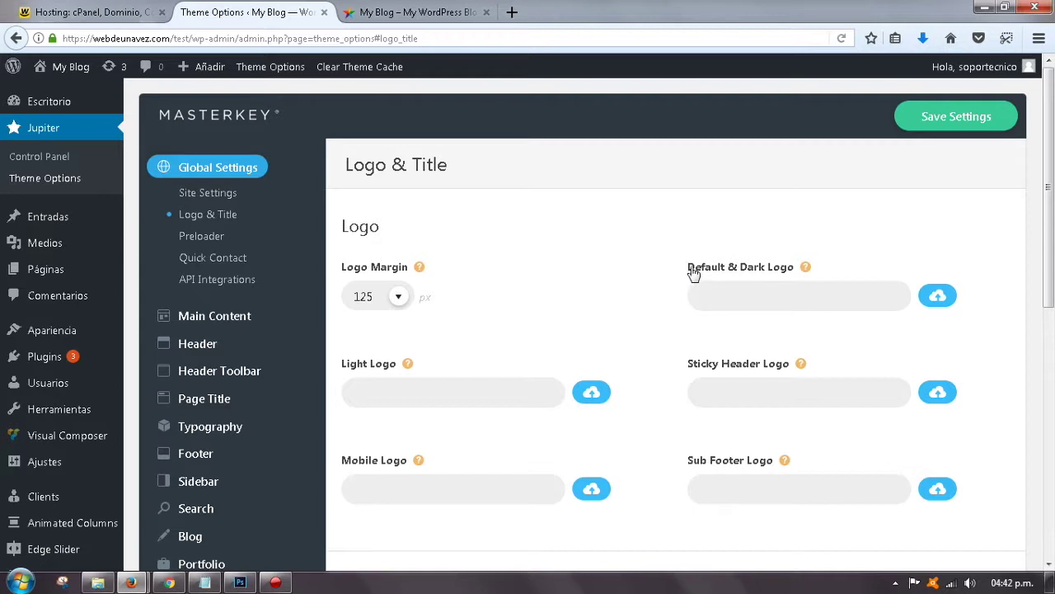
pyautogui.moveTo(685, 272); pyautogui.dragTo(794, 278)
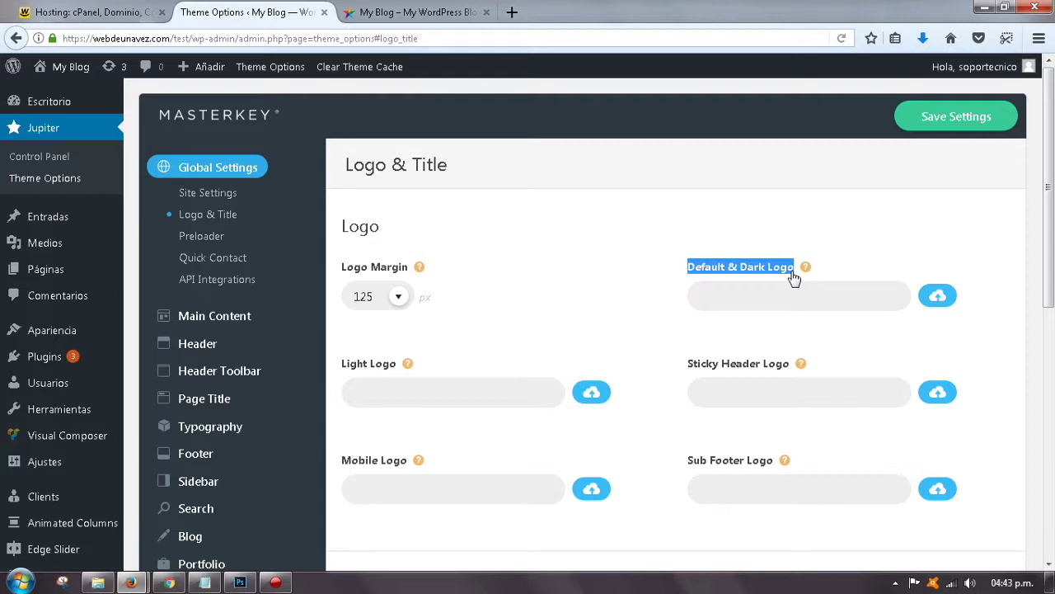
pyautogui.click(937, 295)
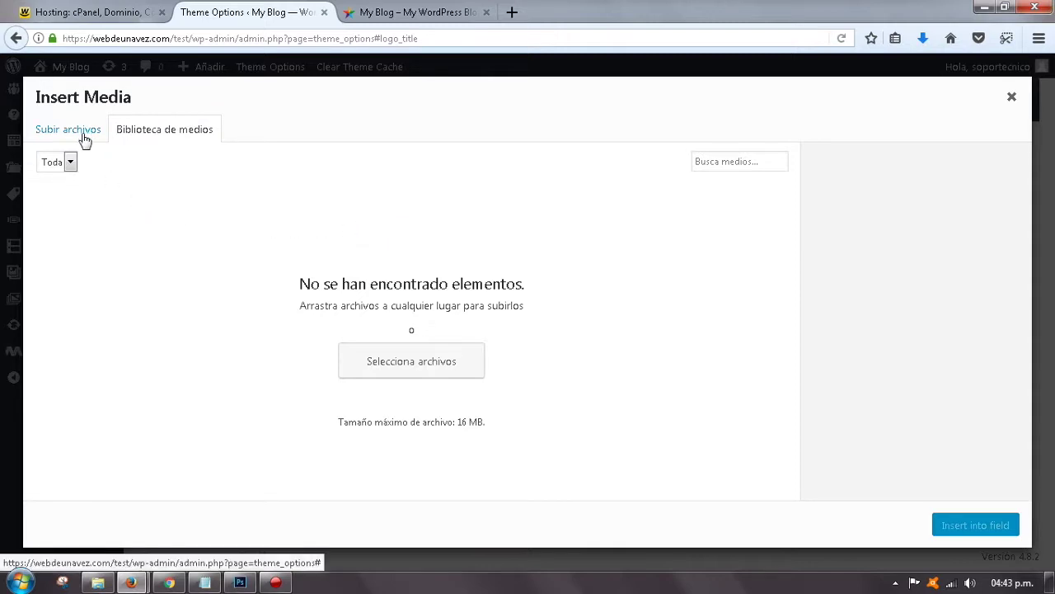
pyautogui.click(1012, 96)
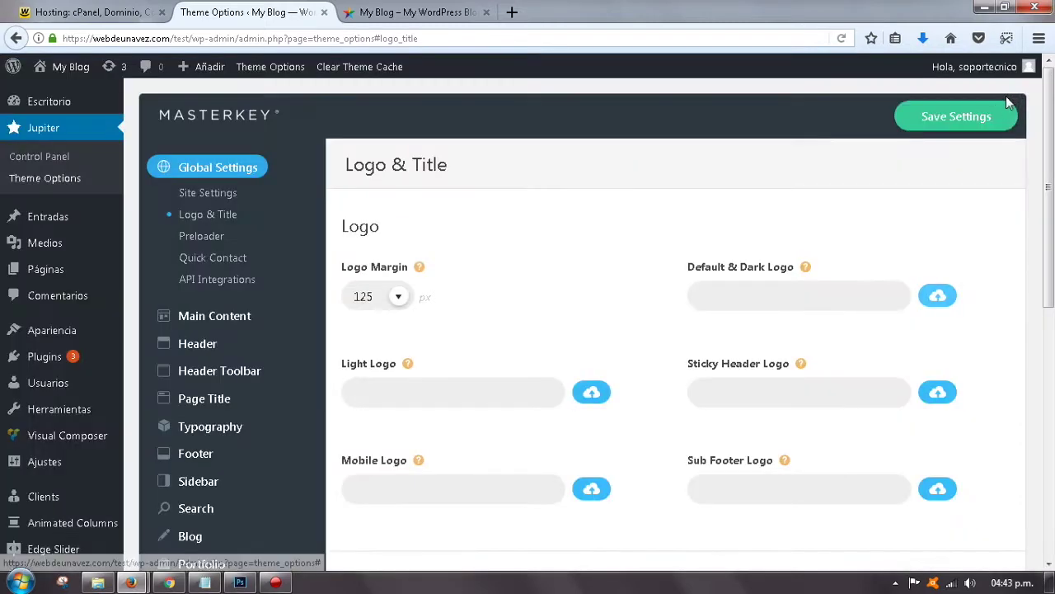
# From the Default & Dark Logo field, upload logo-completo.png, logo-mini.png and logo-reducido.png to the media library.
pyautogui.click(939, 301)
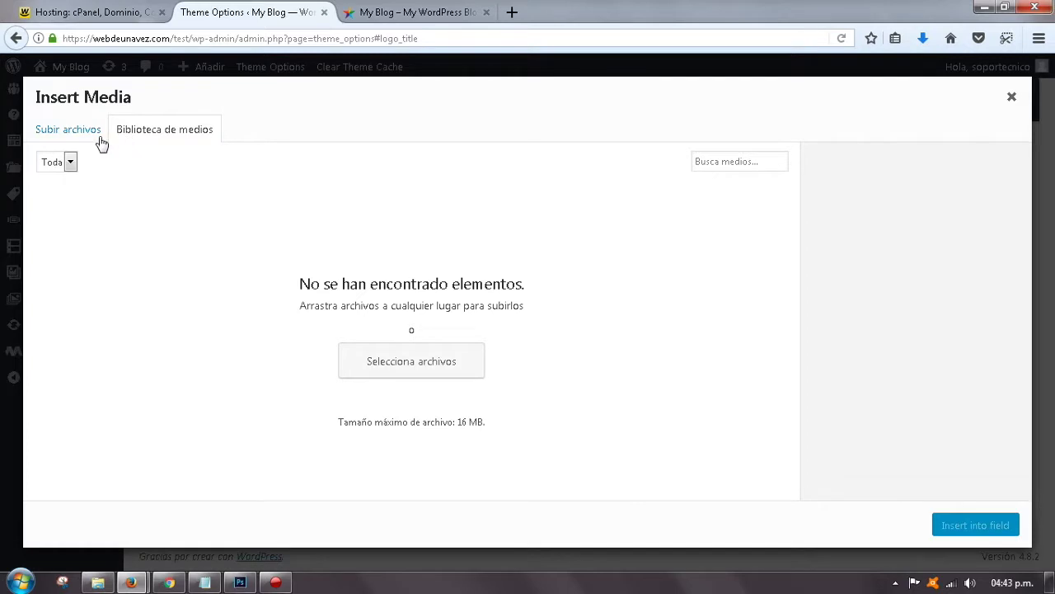
pyautogui.click(57, 134)
pyautogui.click(141, 134)
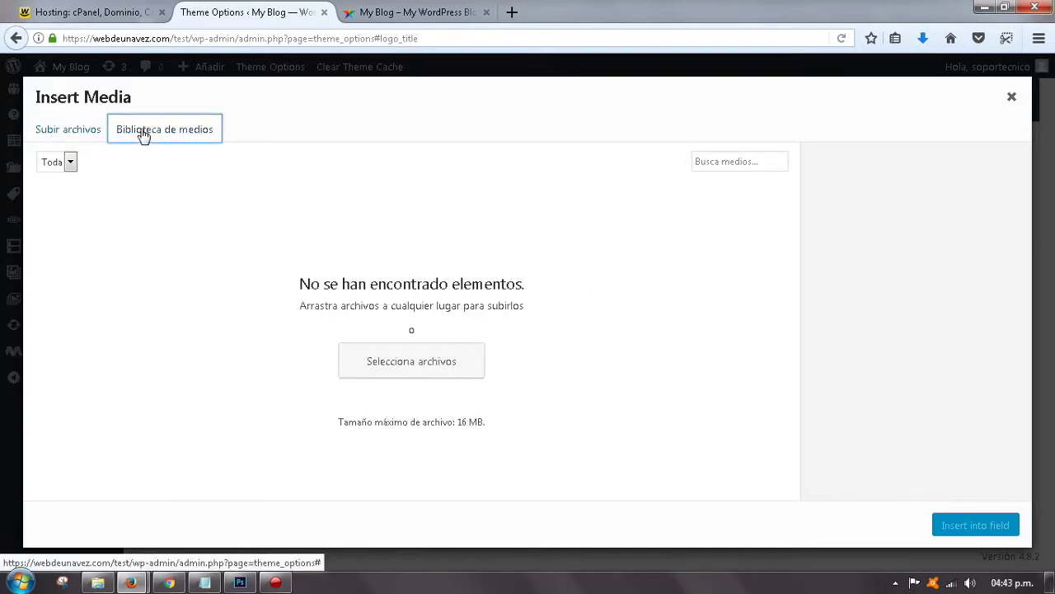
pyautogui.click(71, 132)
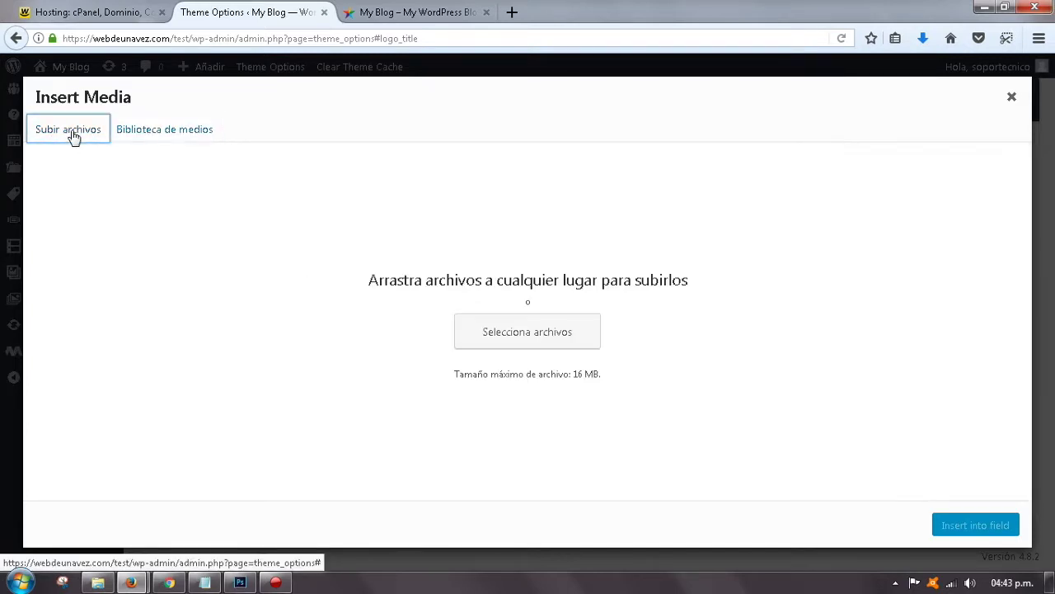
pyautogui.click(535, 331)
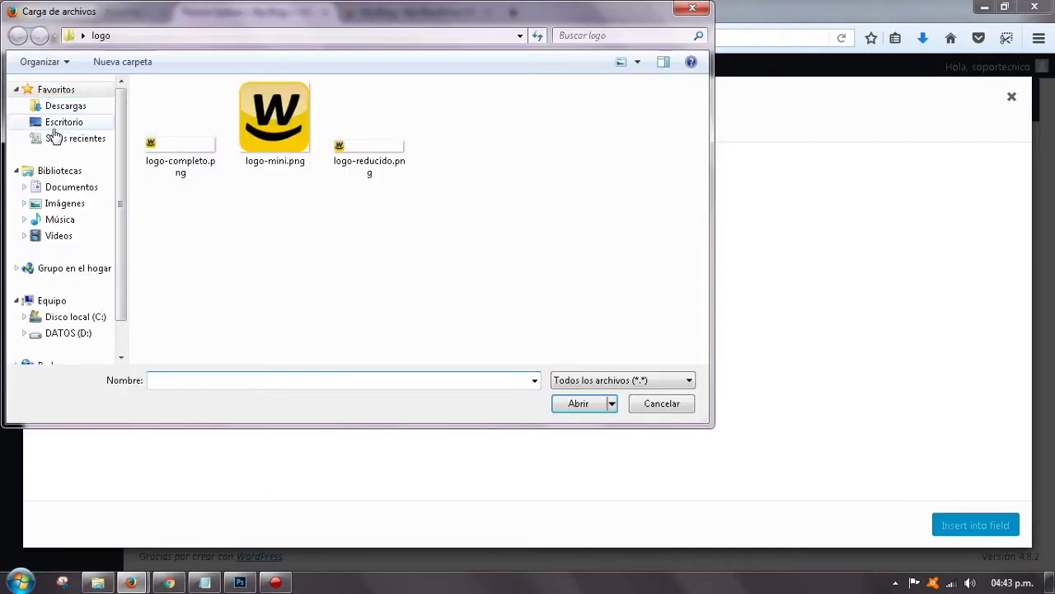
pyautogui.moveTo(454, 89); pyautogui.dragTo(163, 195)
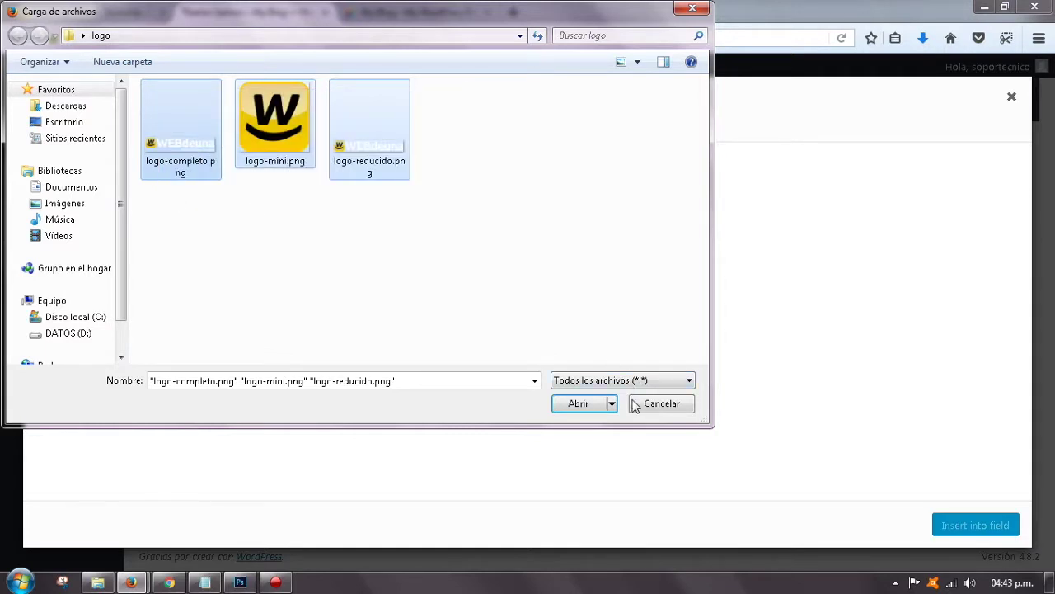
pyautogui.click(578, 403)
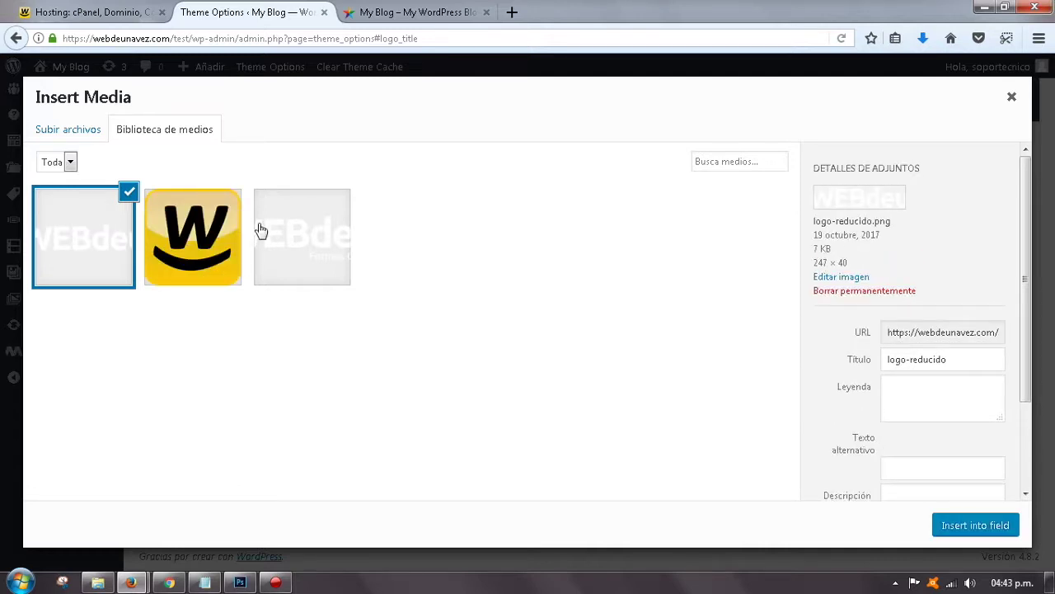
# Insert logo-completo.png as the Default & Dark Logo and save the theme settings.
pyautogui.click(317, 238)
pyautogui.click(76, 228)
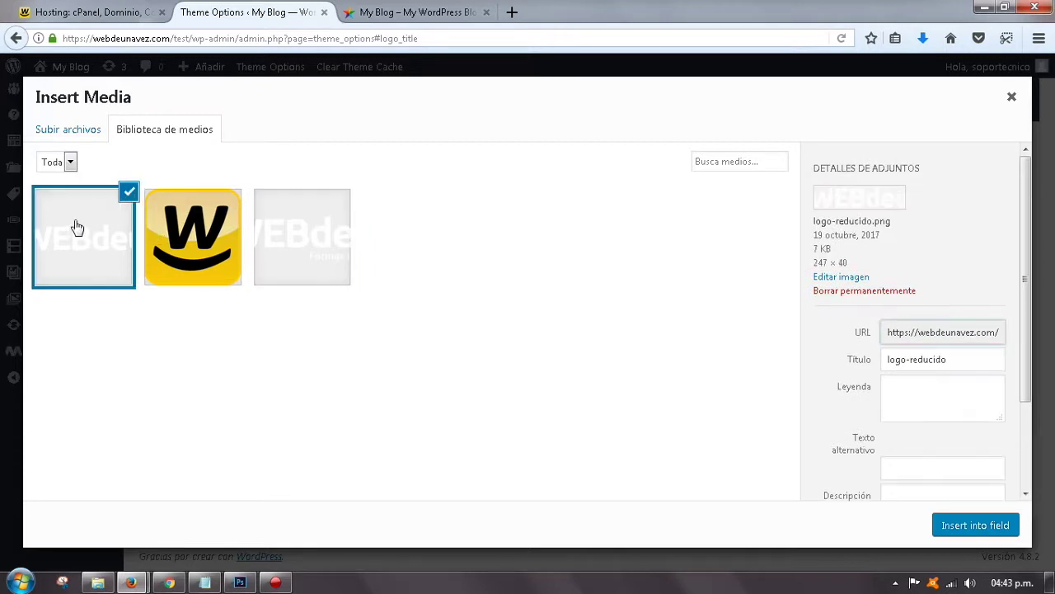
pyautogui.click(198, 233)
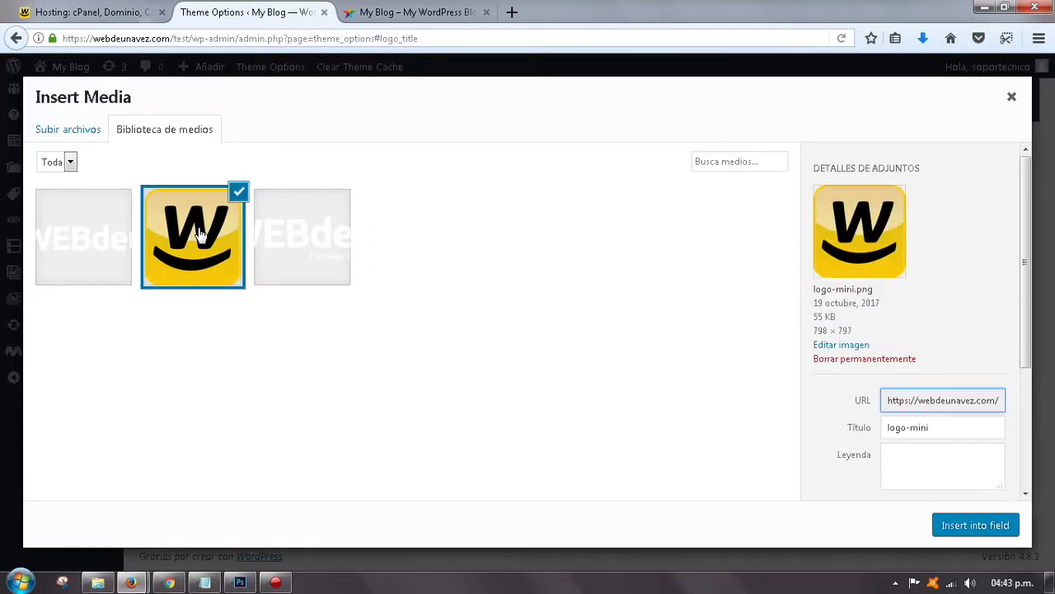
pyautogui.click(329, 236)
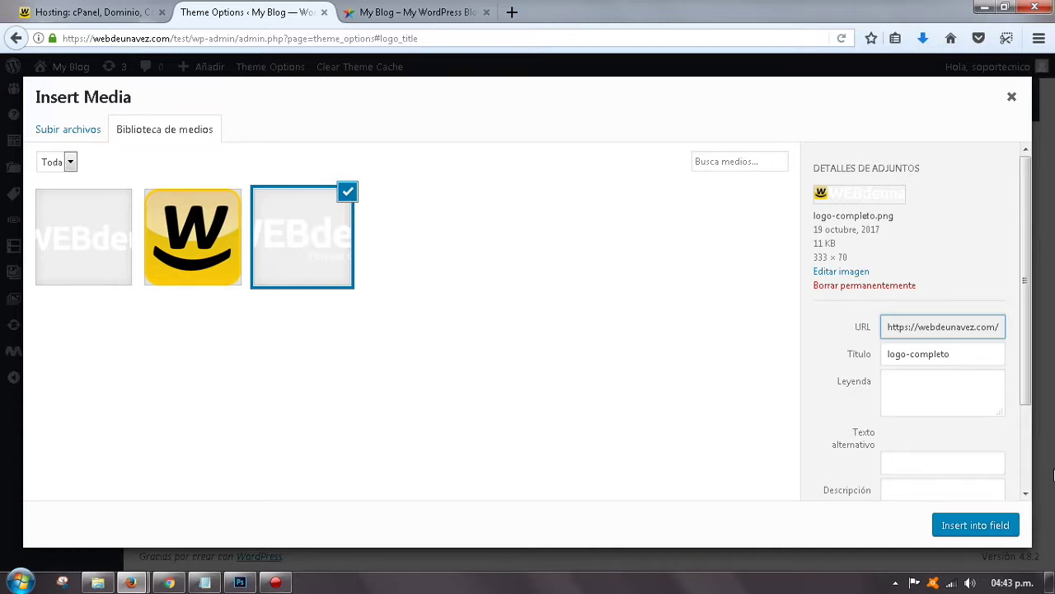
pyautogui.click(975, 525)
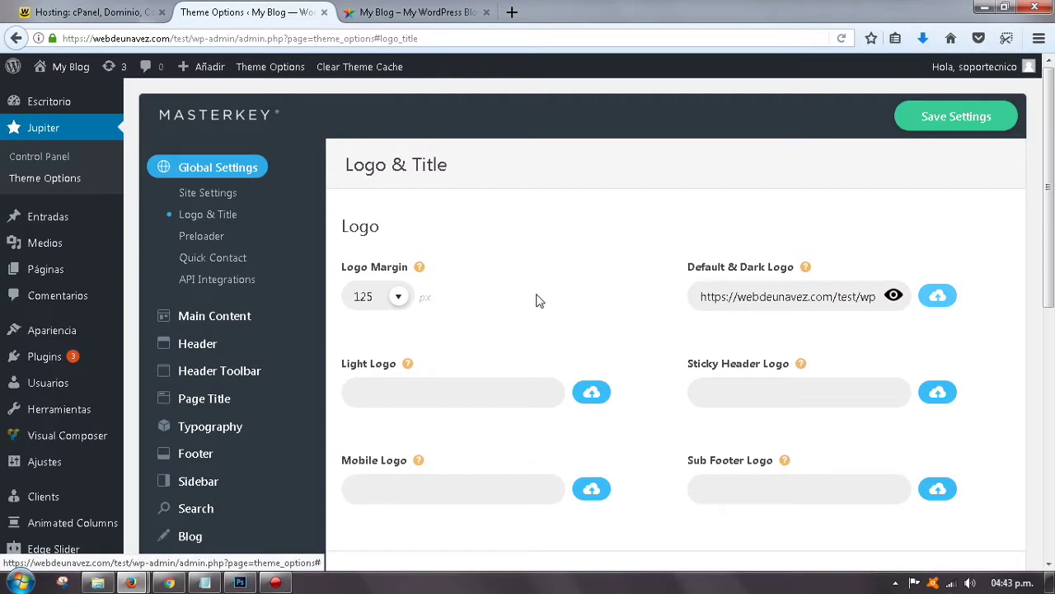
pyautogui.click(932, 122)
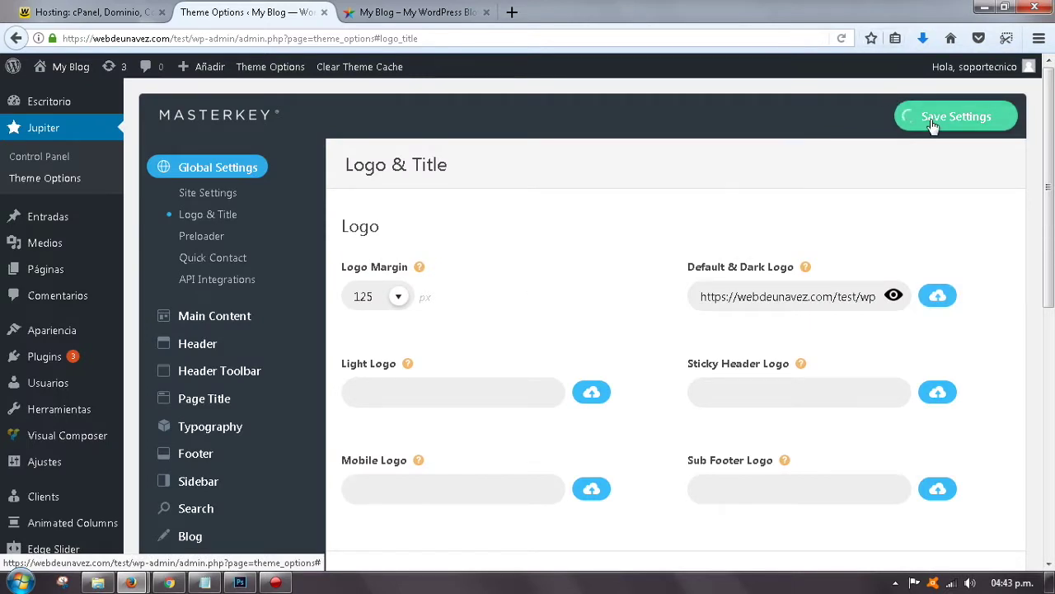
# Reload the test blog's home page and examine the logo area in its header.
pyautogui.click(435, 12)
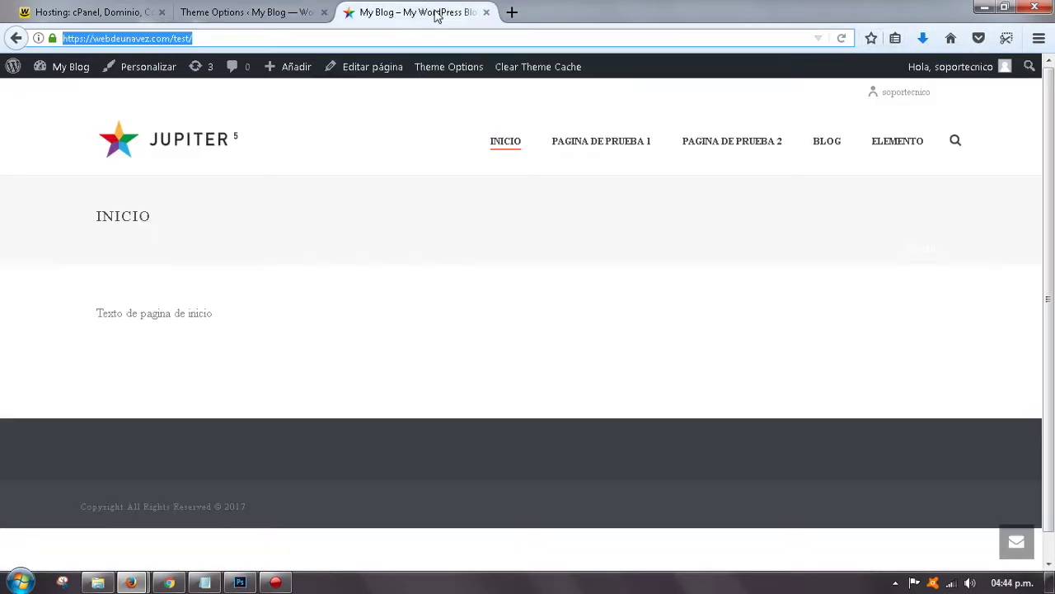
pyautogui.click(840, 38)
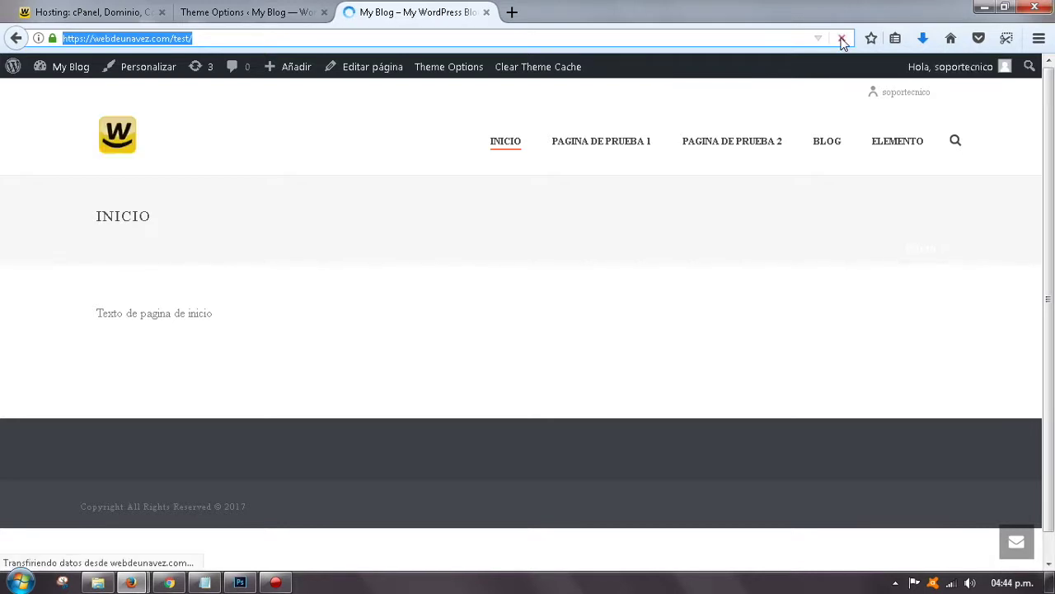
pyautogui.tripleClick(322, 154)
pyautogui.click(323, 153)
pyautogui.tripleClick(327, 161)
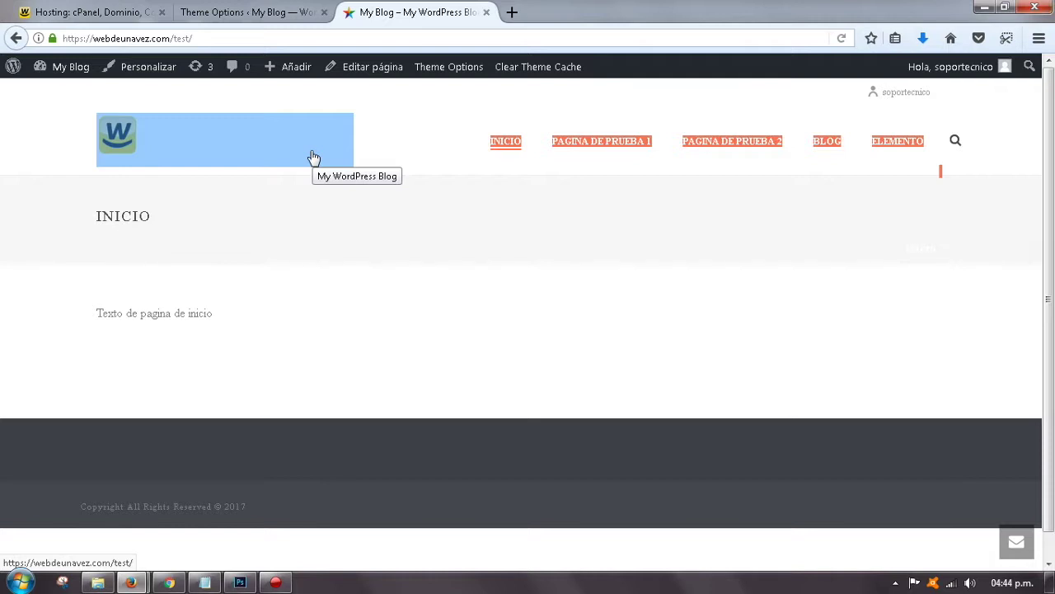
pyautogui.click(57, 124)
pyautogui.scroll(-1, 395, 243)
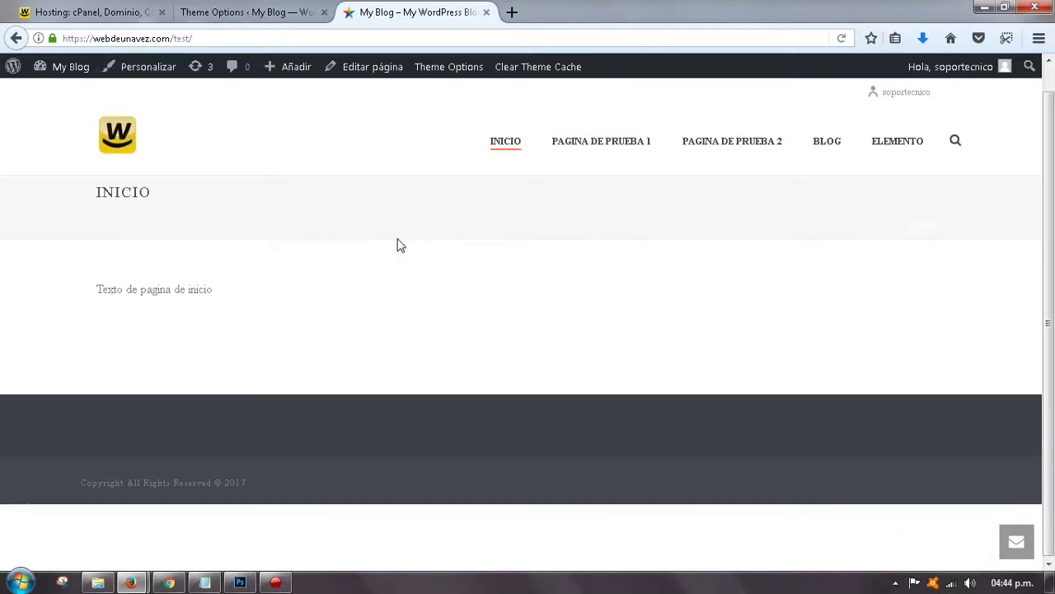
# Return to the Theme Options and insert logo-reducido.png as the Sticky Header Logo.
pyautogui.click(254, 12)
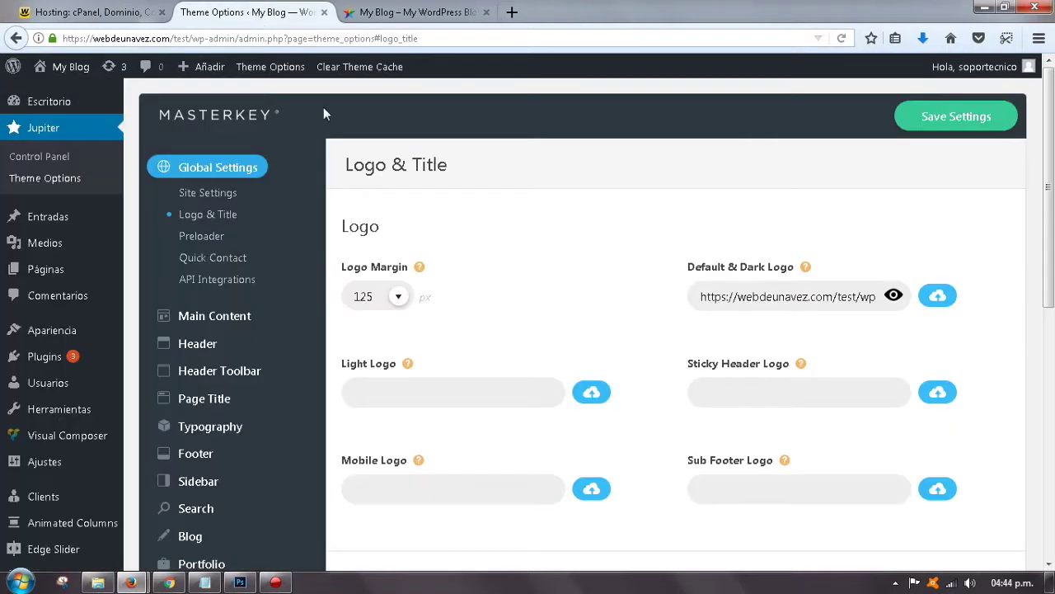
pyautogui.scroll(-2, 568, 270)
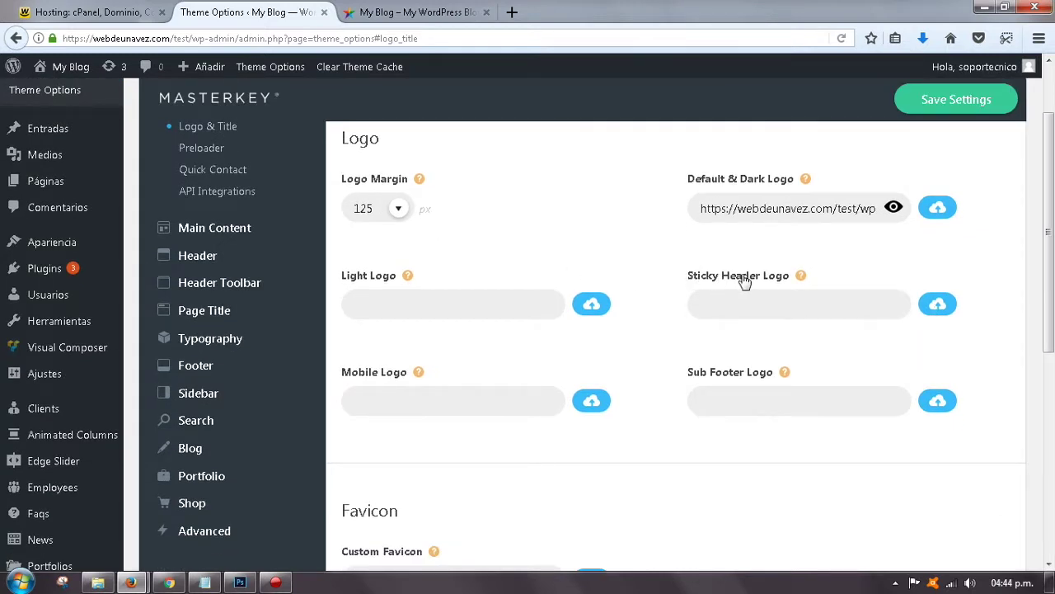
pyautogui.click(938, 305)
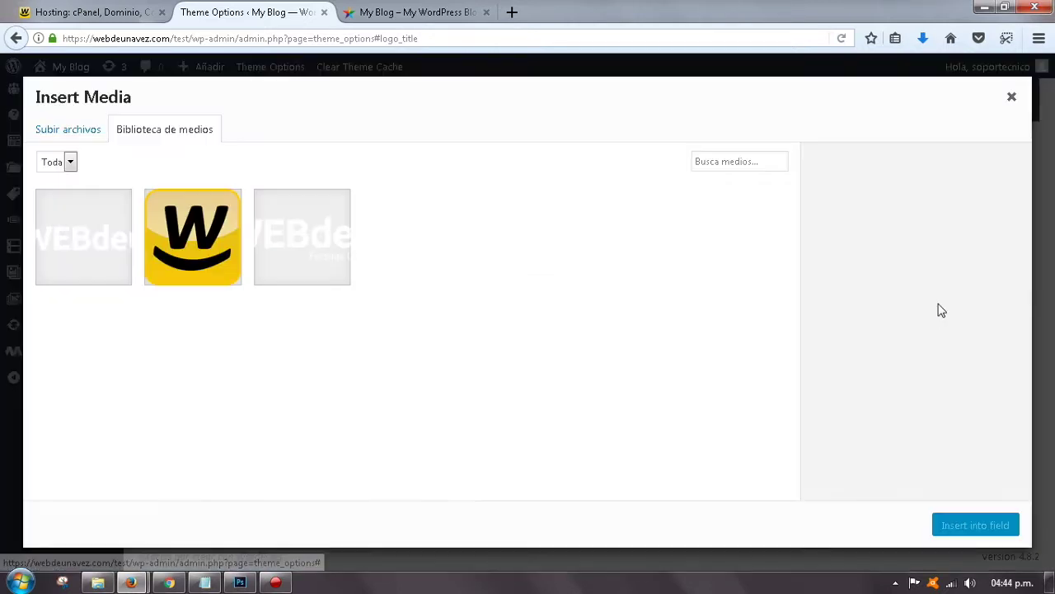
pyautogui.click(87, 245)
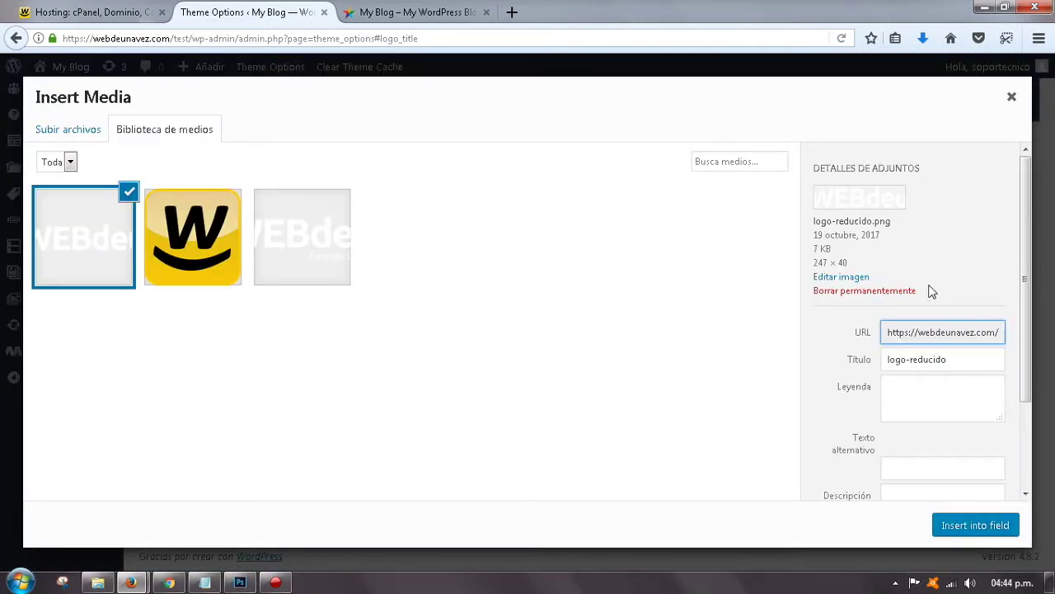
pyautogui.click(973, 532)
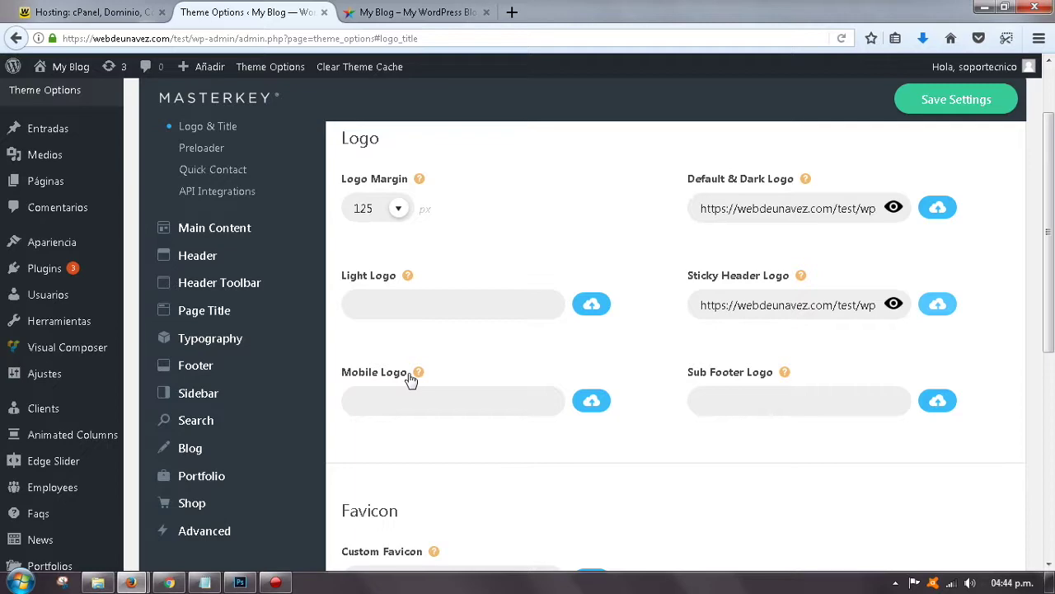
# Examine how the header logo behaves during scrolling on the live Hosting page, and return to the test blog's logo settings.
pyautogui.click(120, 14)
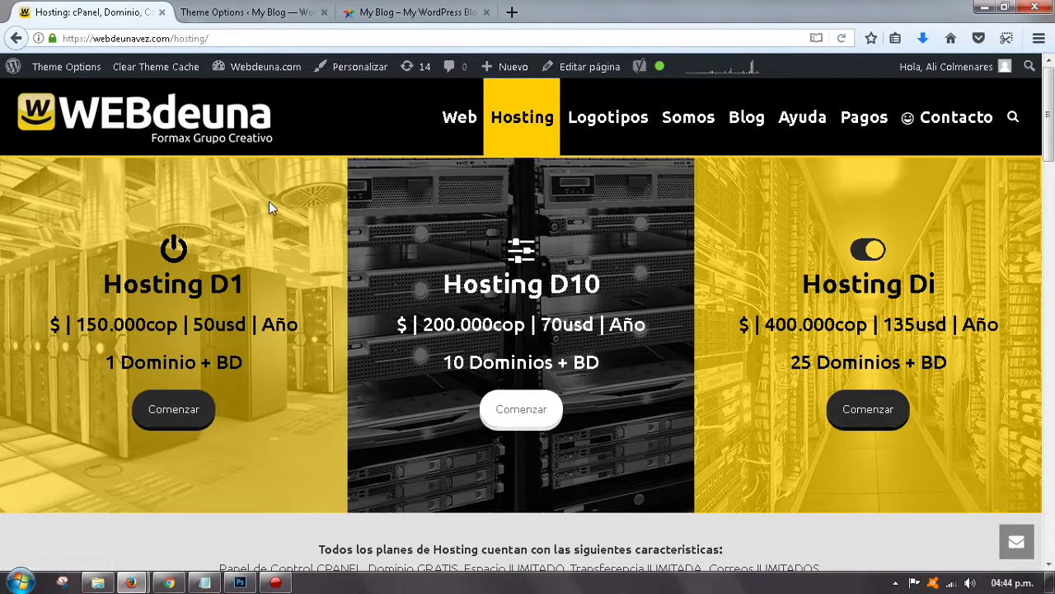
pyautogui.scroll(-3, 269, 207)
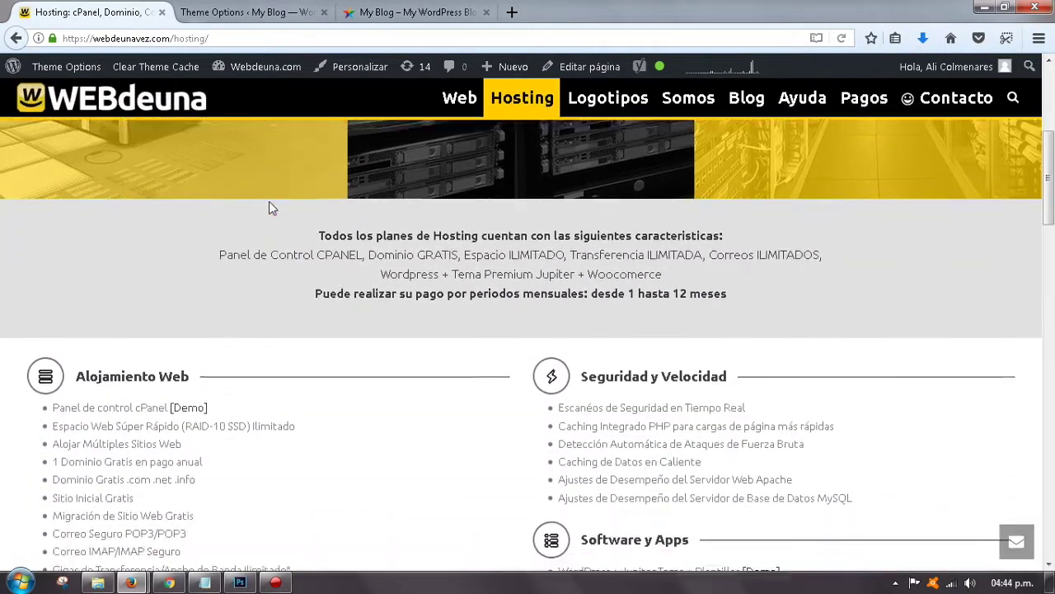
pyautogui.scroll(5, 269, 207)
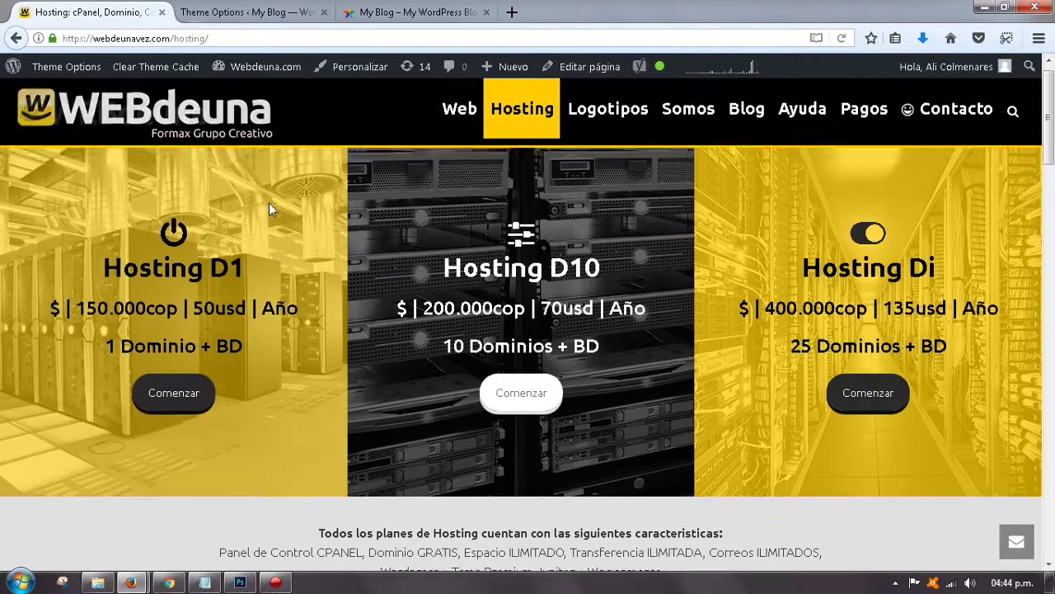
pyautogui.scroll(-4, 269, 207)
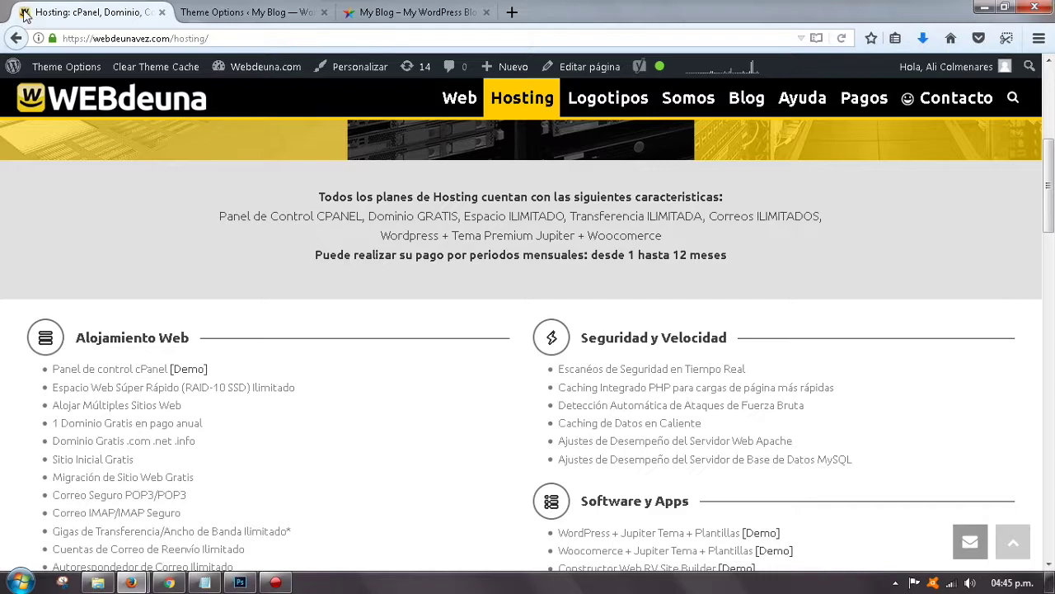
pyautogui.scroll(5, 122, 184)
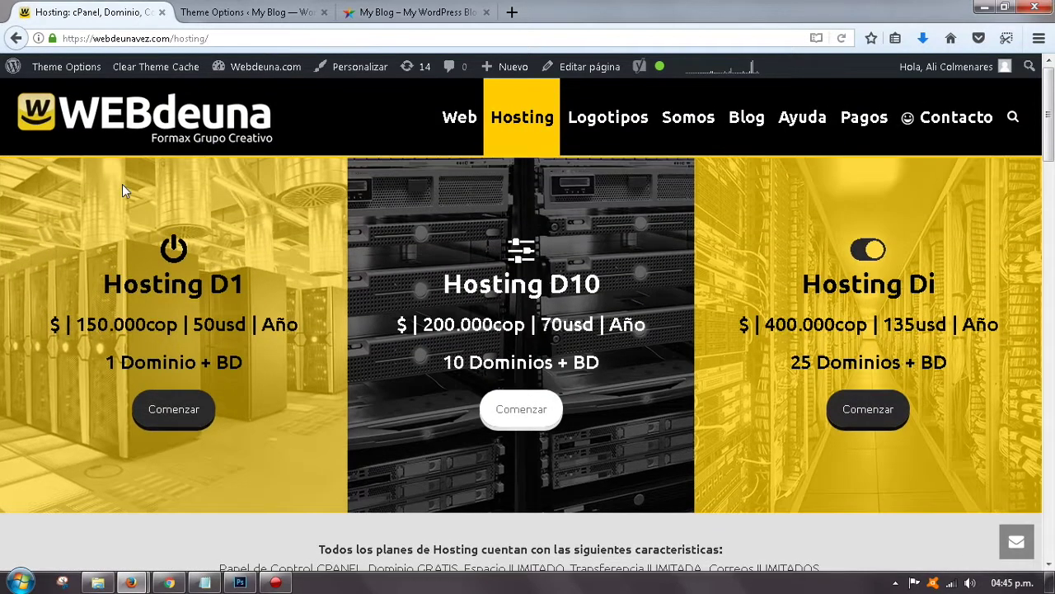
pyautogui.scroll(-5, 122, 187)
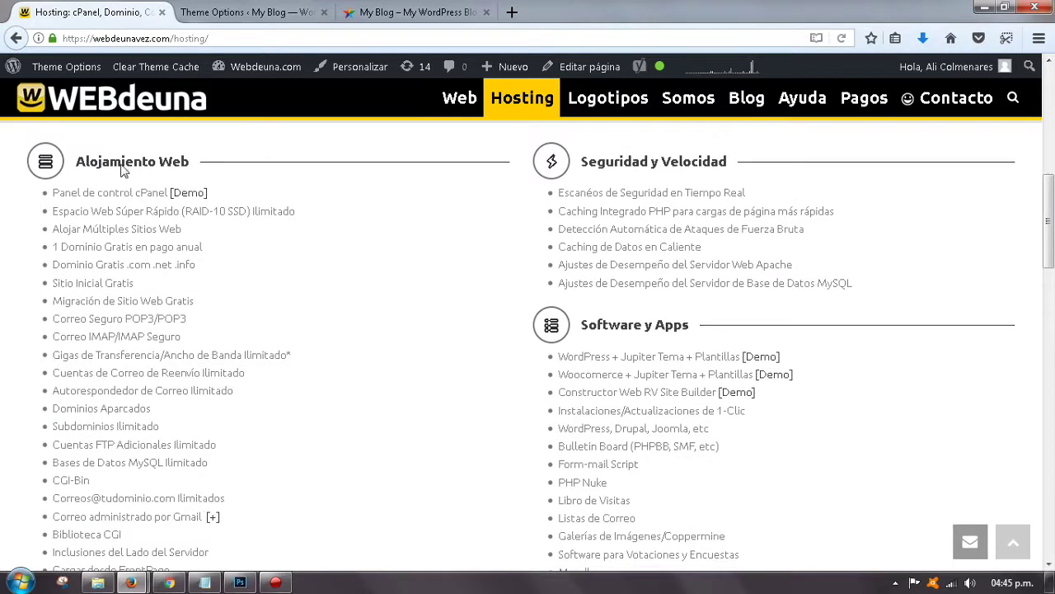
pyautogui.click(237, 12)
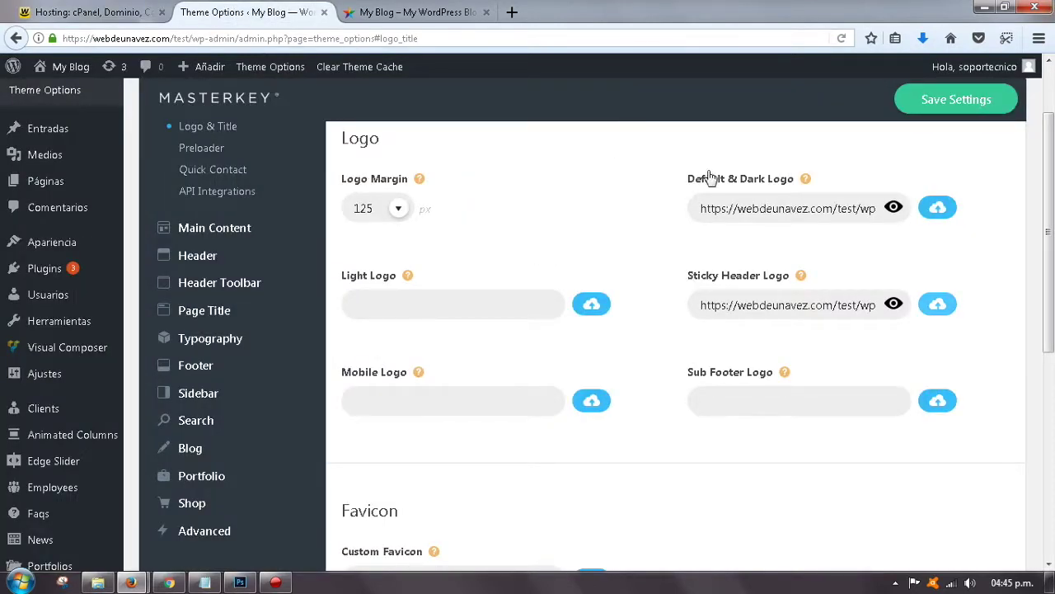
# Insert logo-reducido.png from the media library as the Mobile Logo.
pyautogui.moveTo(689, 179); pyautogui.dragTo(733, 182)
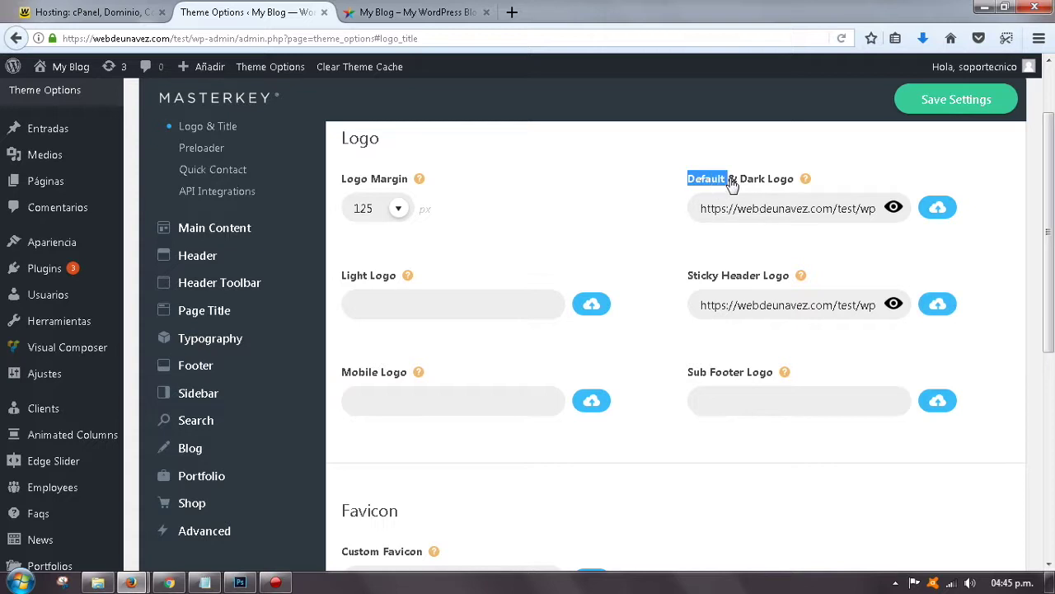
pyautogui.click(664, 233)
pyautogui.moveTo(687, 276); pyautogui.dragTo(729, 282)
pyautogui.scroll(-2, 618, 316)
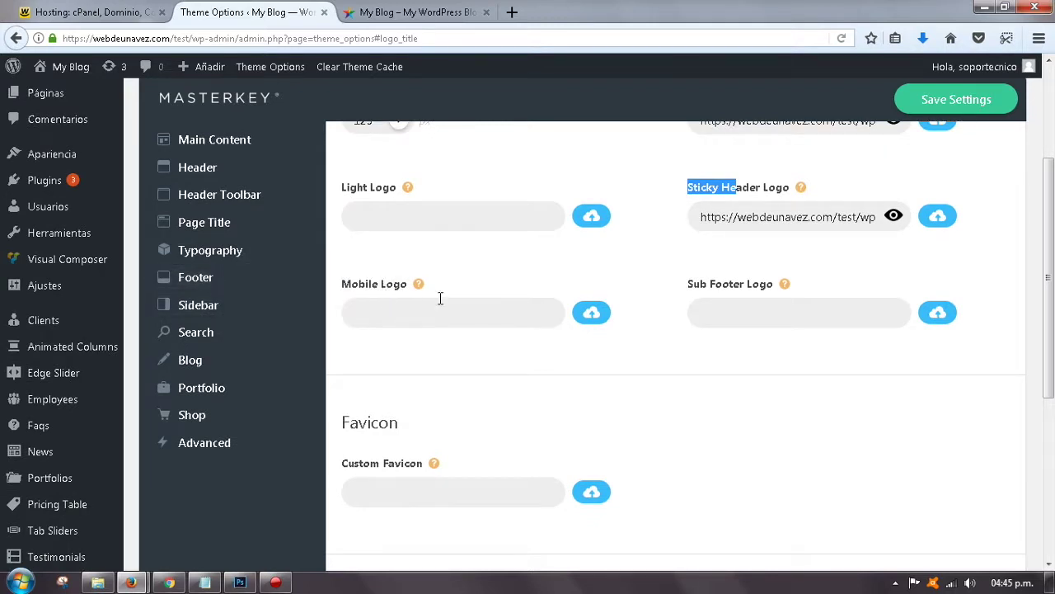
pyautogui.click(594, 318)
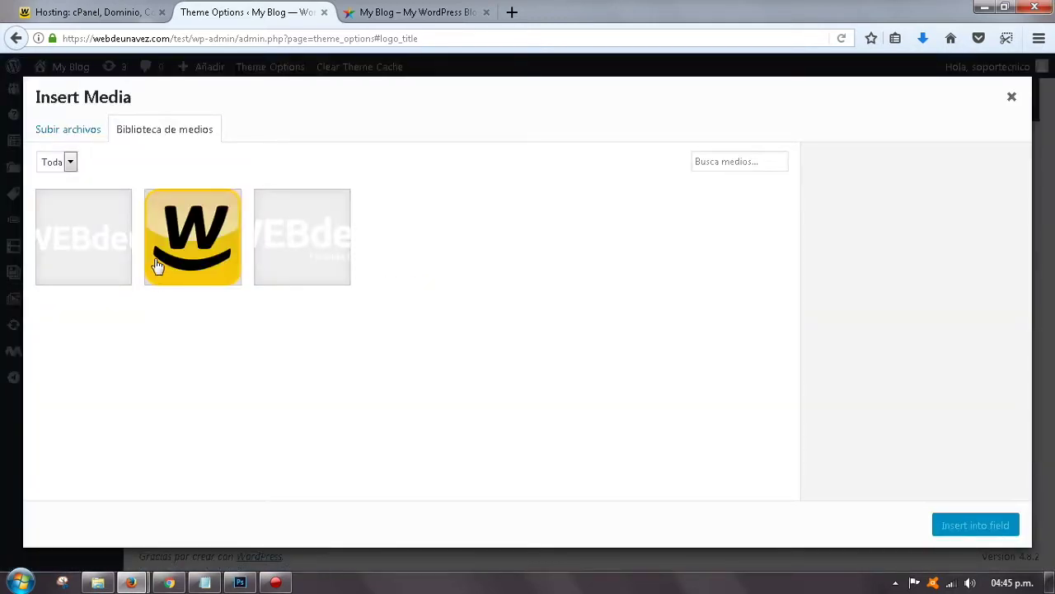
pyautogui.click(109, 253)
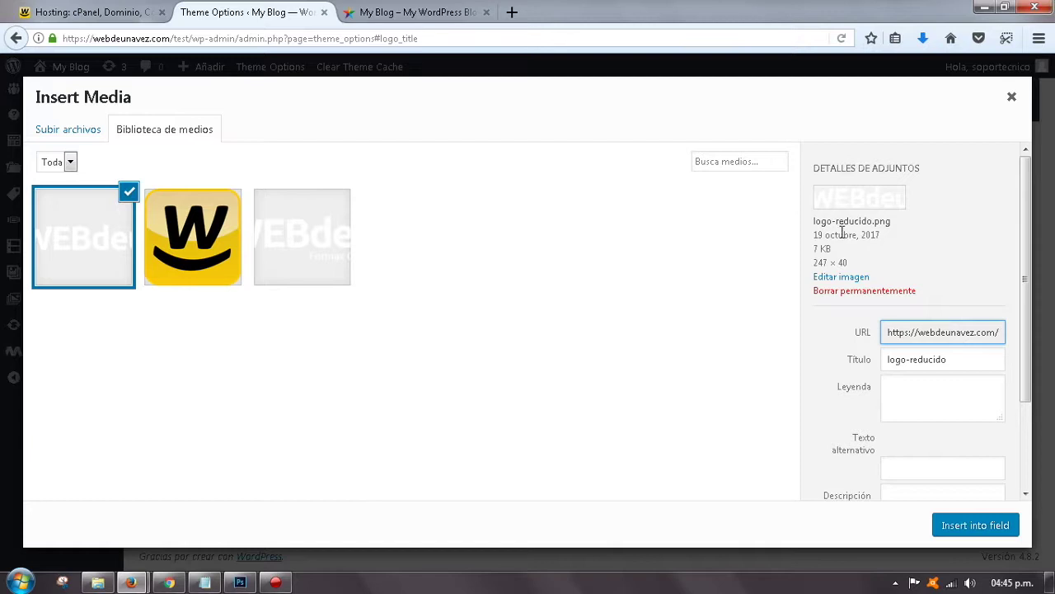
pyautogui.click(975, 525)
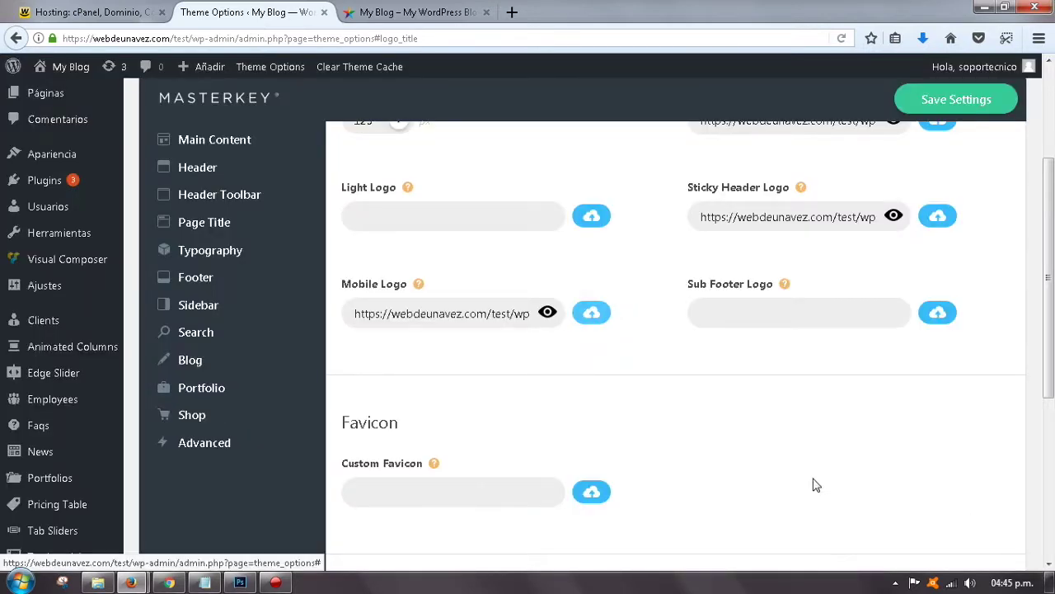
# Insert logo-mini.png from the media library as the Custom Favicon and save the theme settings.
pyautogui.scroll(-1, 476, 403)
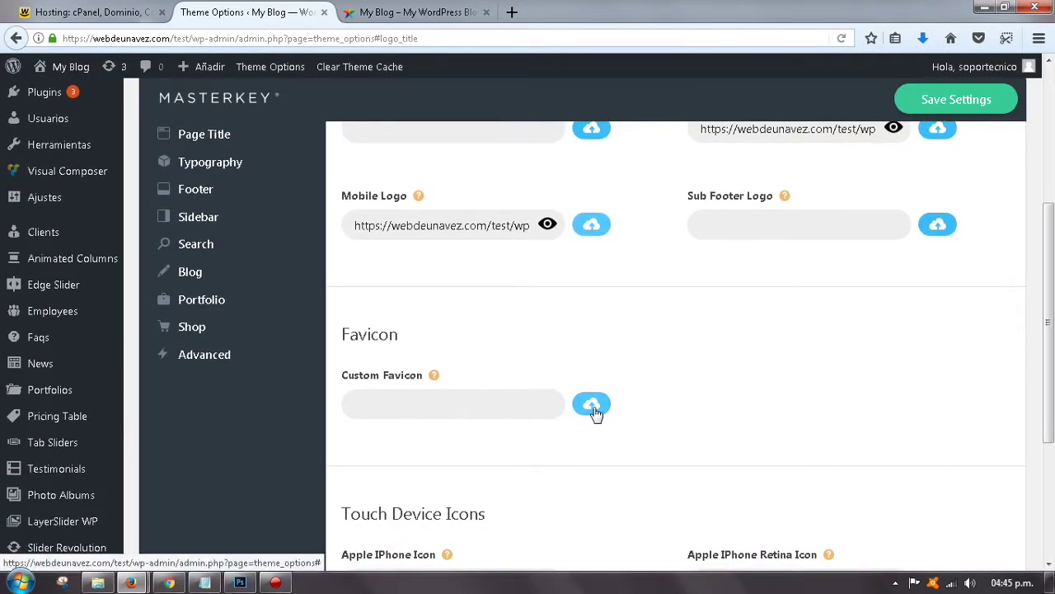
pyautogui.click(595, 412)
pyautogui.click(192, 235)
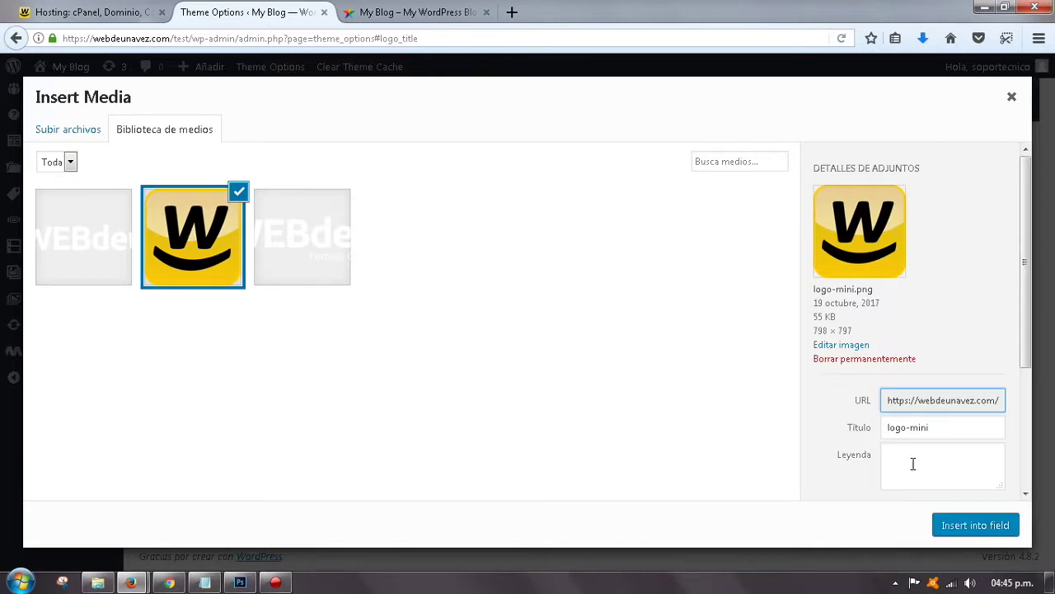
pyautogui.click(977, 526)
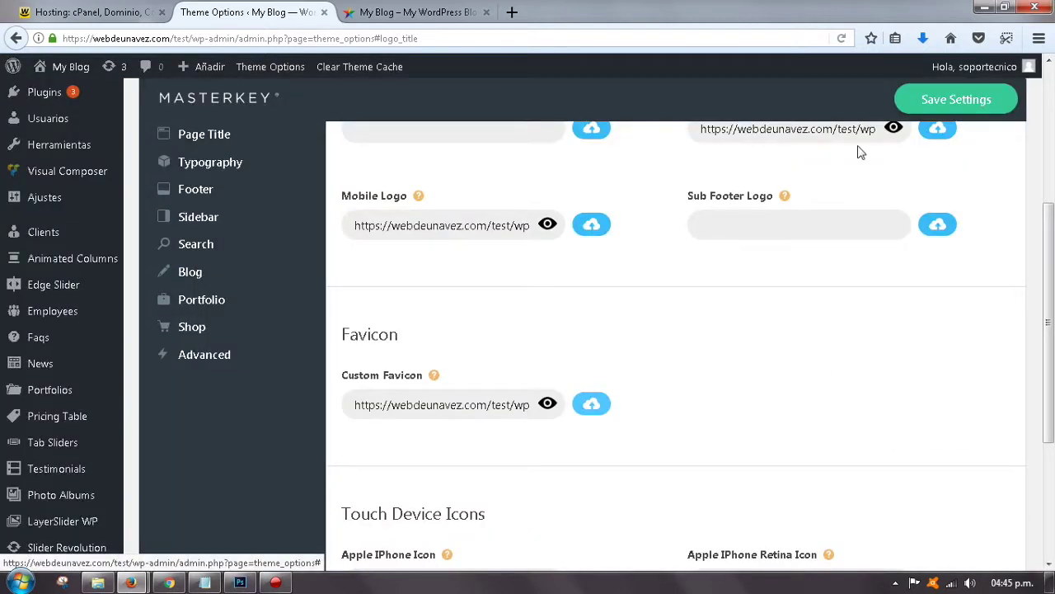
pyautogui.click(919, 99)
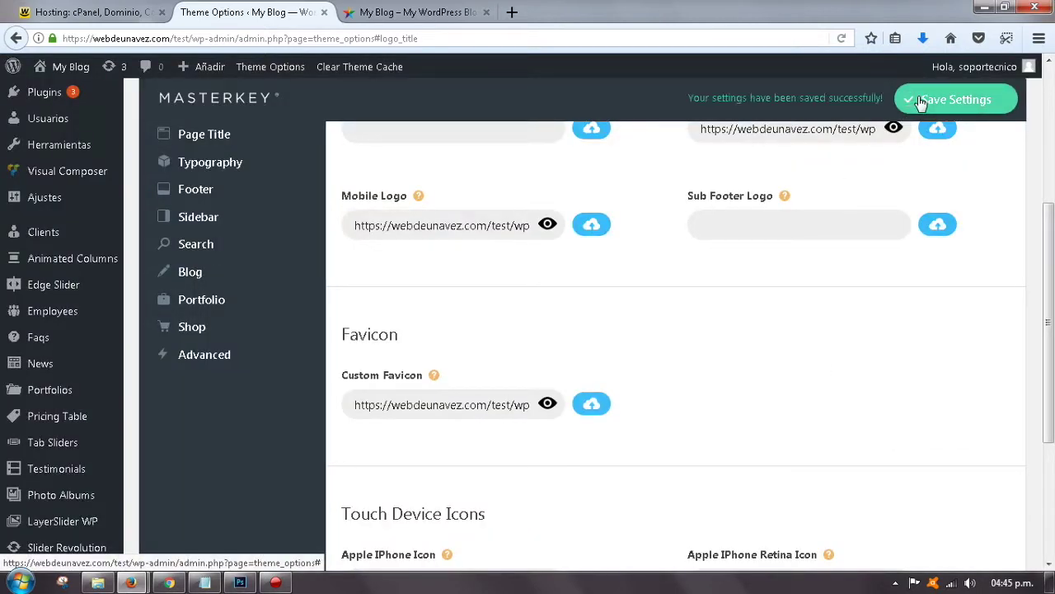
# Reload the test blog's home page and examine its favicon and the logo area in the header.
pyautogui.click(400, 19)
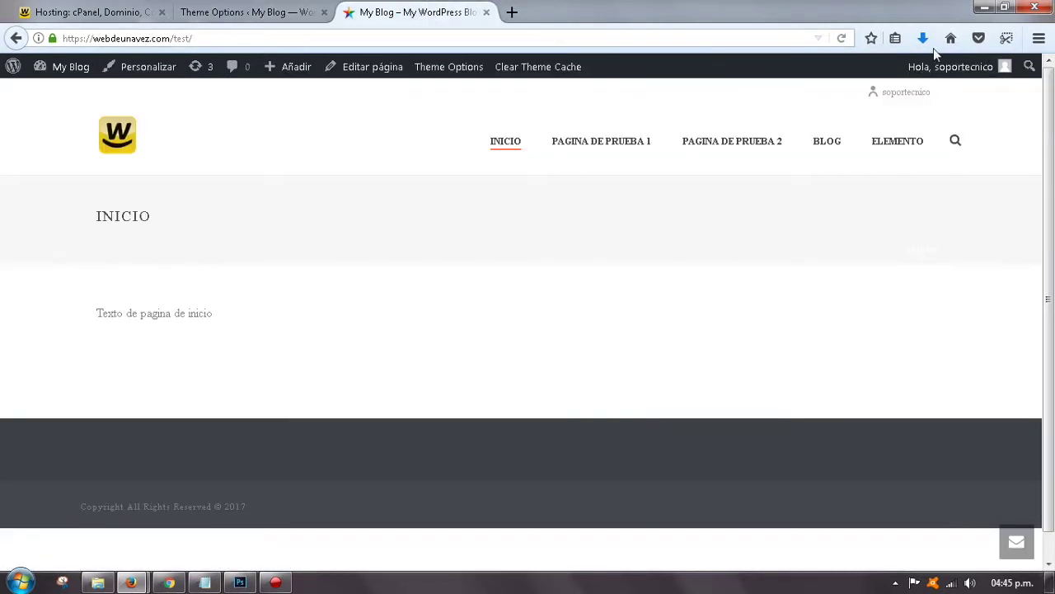
pyautogui.click(841, 38)
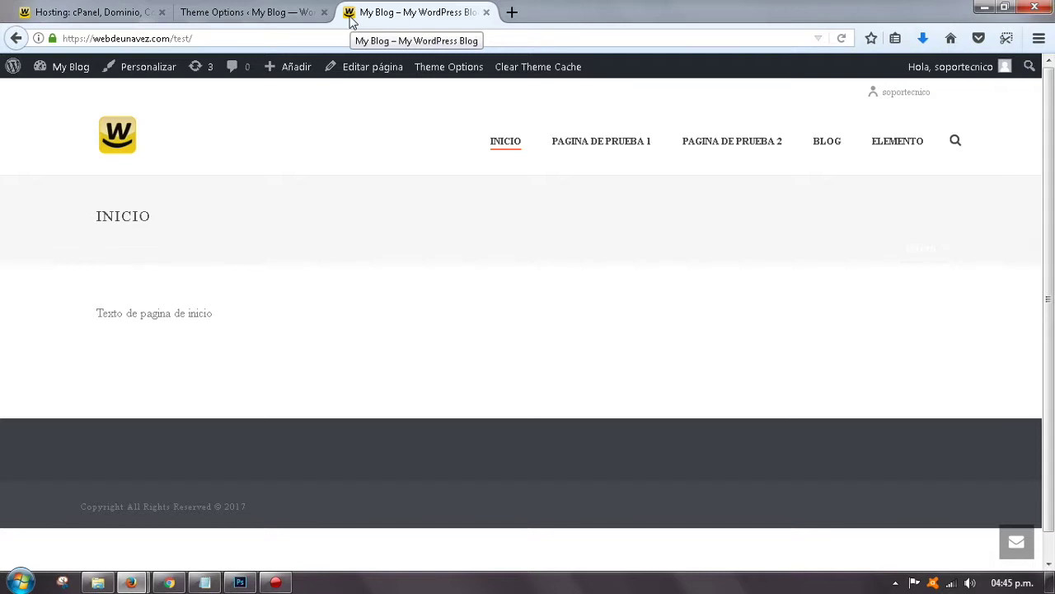
pyautogui.moveTo(64, 110); pyautogui.dragTo(264, 151)
pyautogui.click(368, 151)
pyautogui.moveTo(388, 162); pyautogui.dragTo(219, 137)
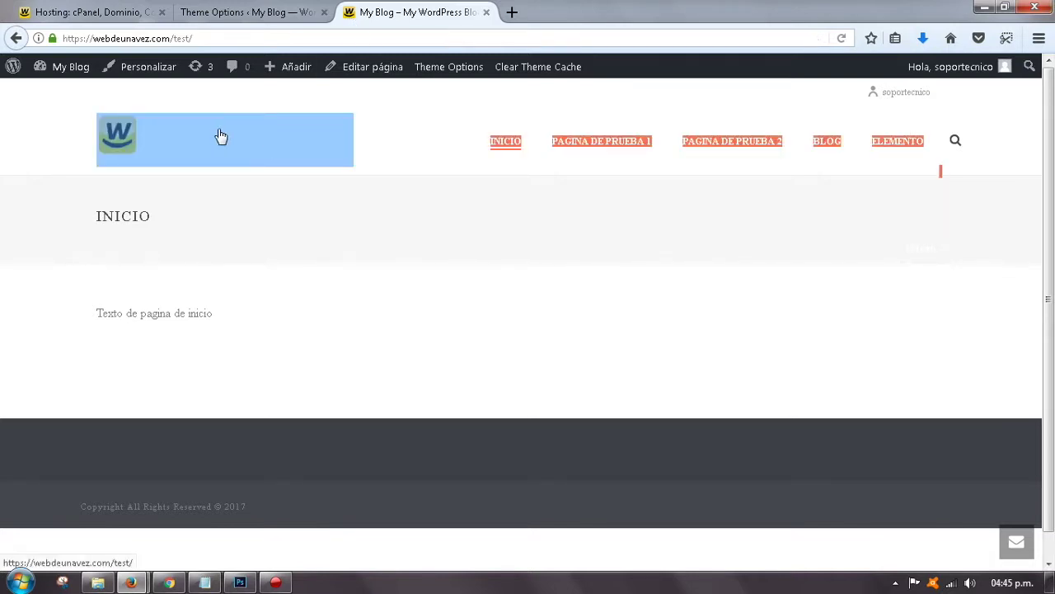
pyautogui.click(75, 130)
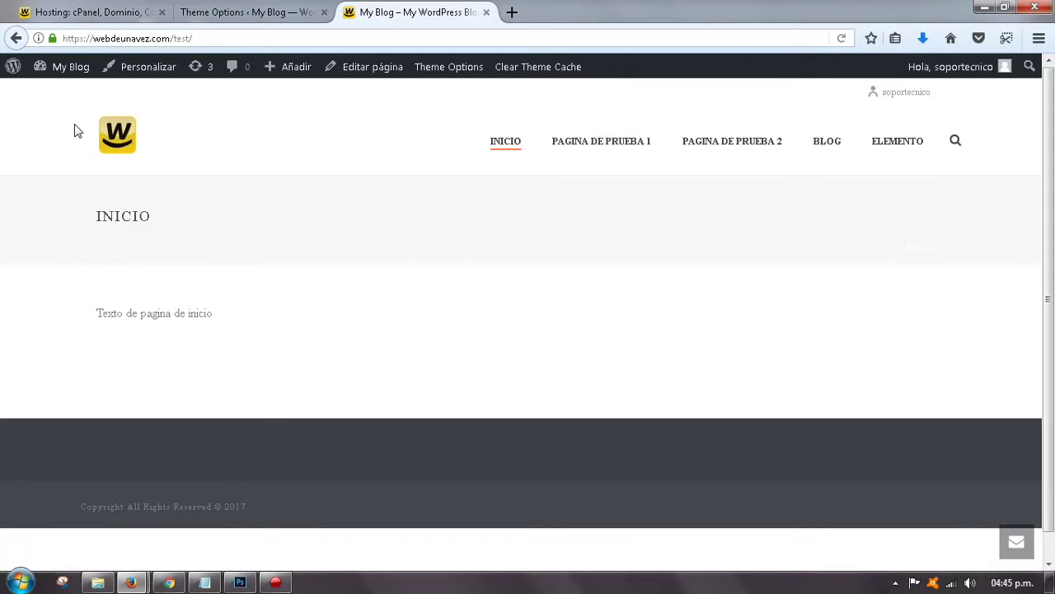
pyautogui.moveTo(82, 134); pyautogui.dragTo(212, 154)
# Examine how the header and its logo behave while scrolling the test blog's home page.
pyautogui.scroll(-1, 396, 226)
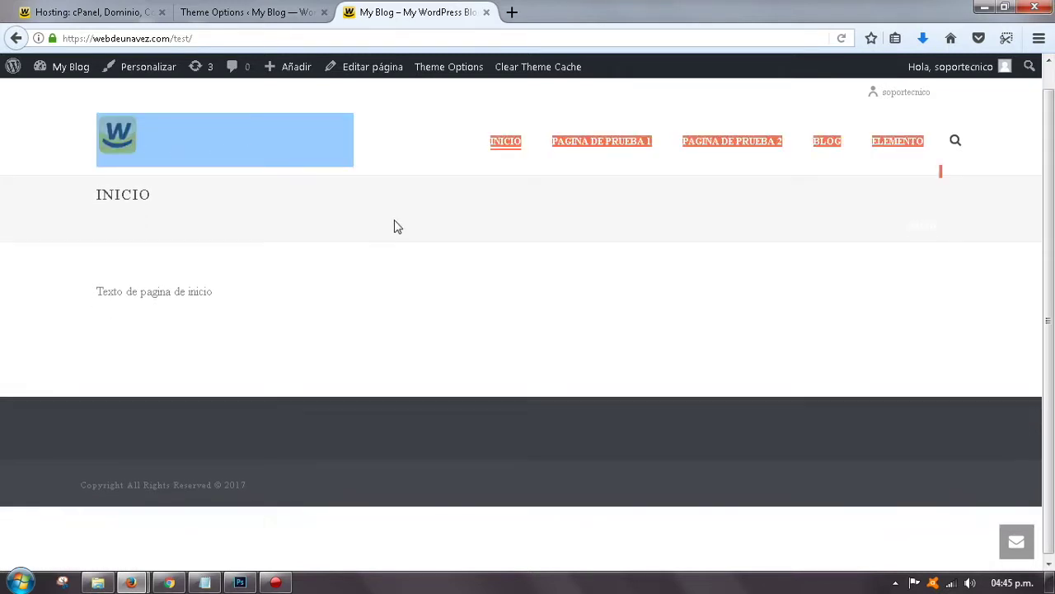
pyautogui.scroll(1, 400, 229)
pyautogui.click(403, 230)
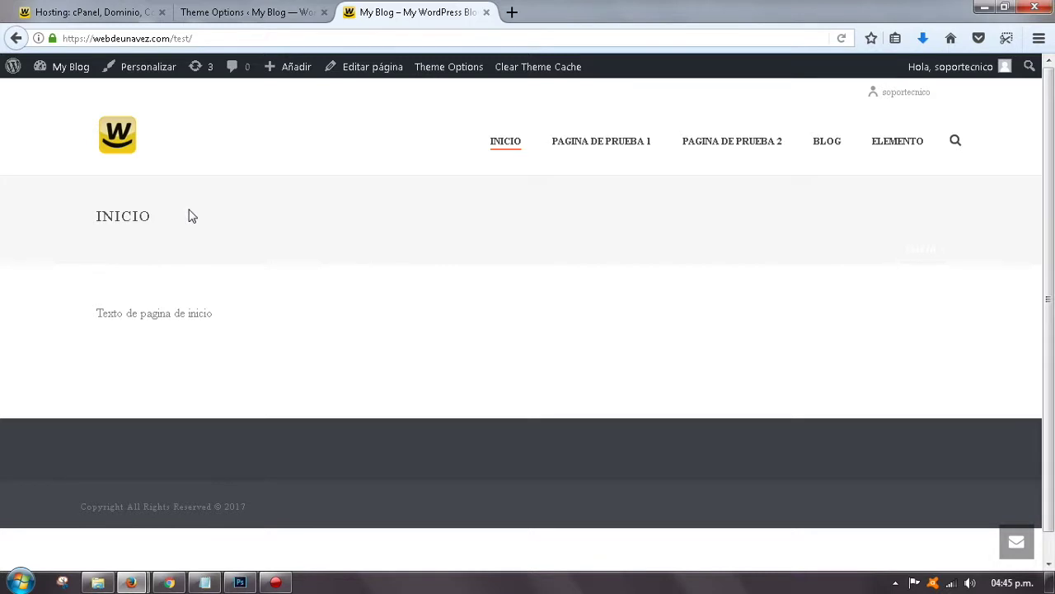
pyautogui.scroll(-1, 192, 216)
pyautogui.scroll(1, 215, 210)
pyautogui.scroll(-1, 216, 212)
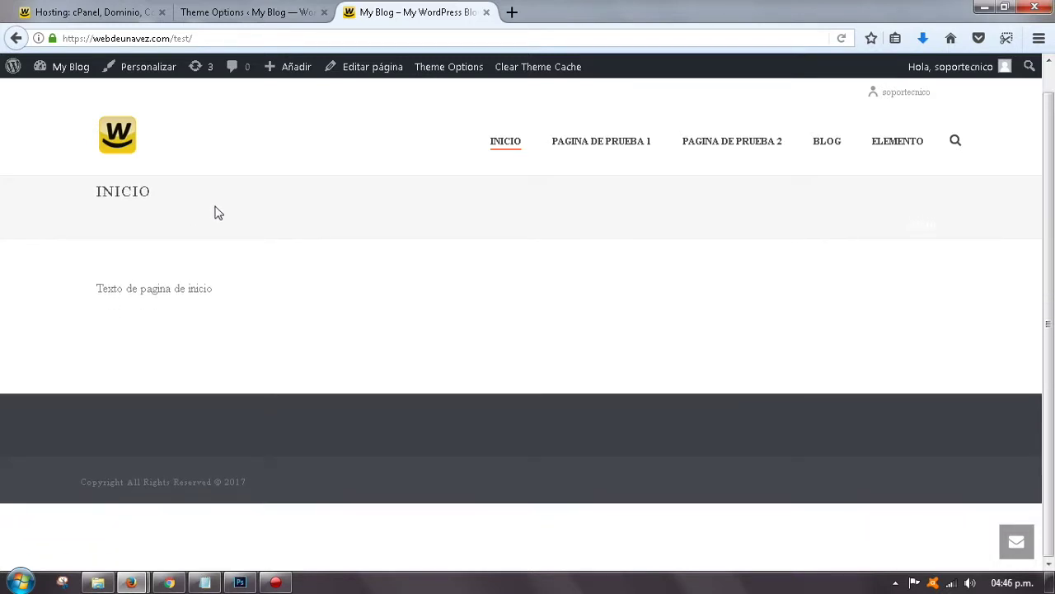